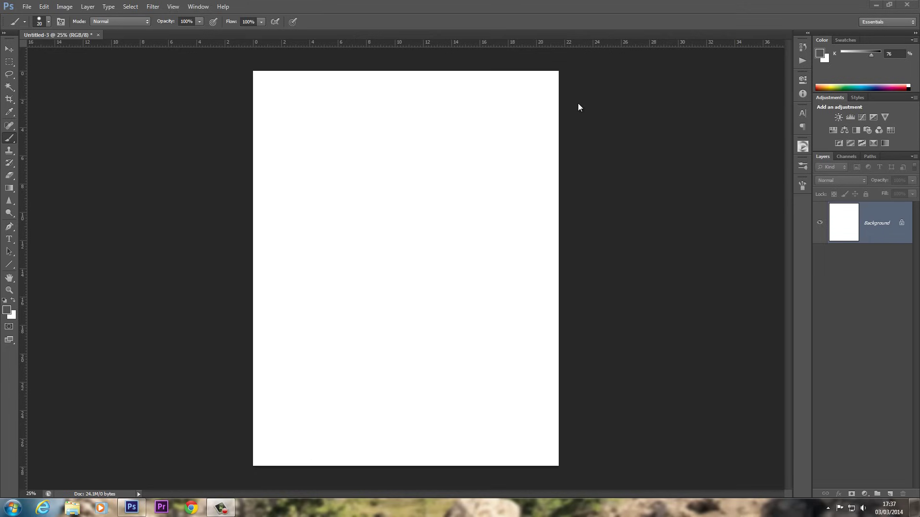
- Create a new document from the 500 px X 500 px size preset
{"action": "left_click", "coordinate": [571, 153]}
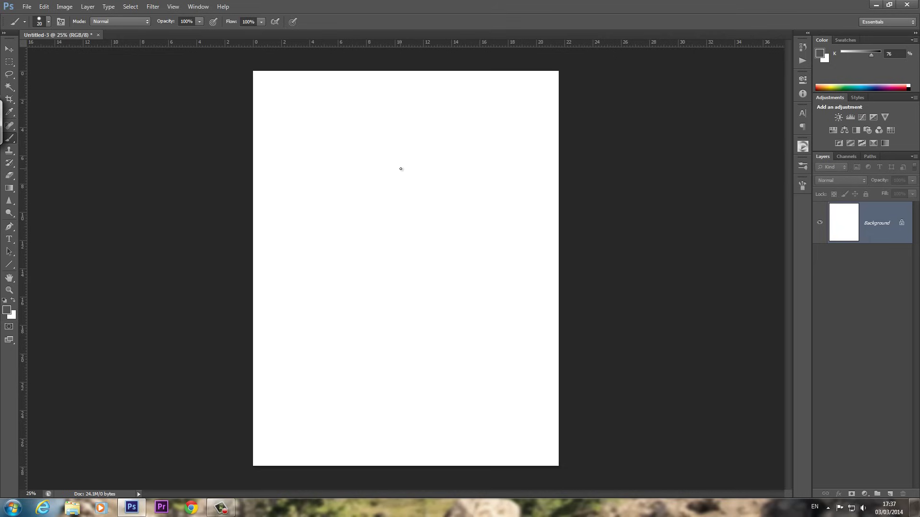
{"action": "left_click", "coordinate": [27, 7]}
{"action": "left_click", "coordinate": [37, 17]}
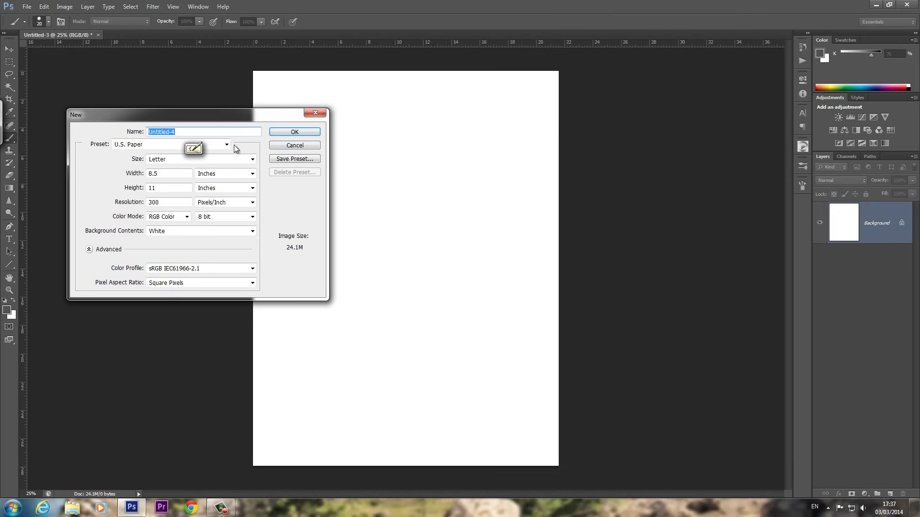
{"action": "left_click", "coordinate": [228, 146]}
{"action": "left_click", "coordinate": [190, 178]}
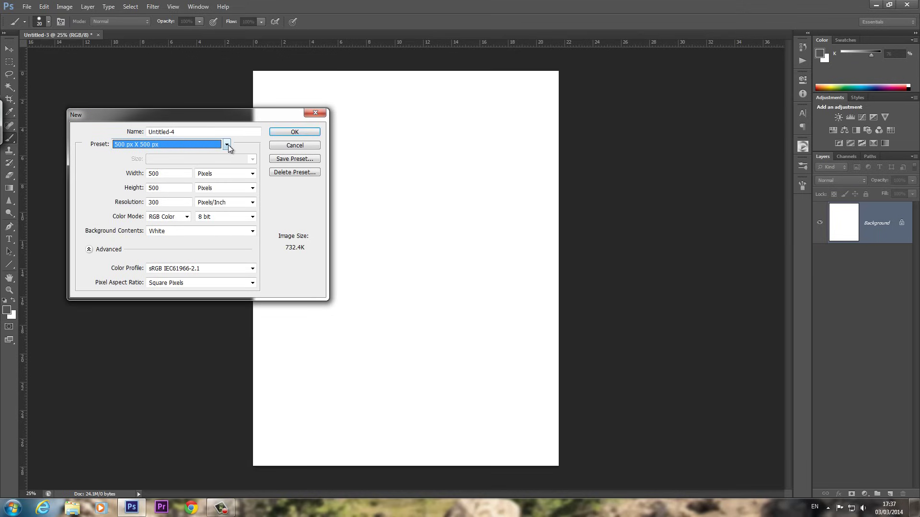
{"action": "left_click", "coordinate": [281, 131]}
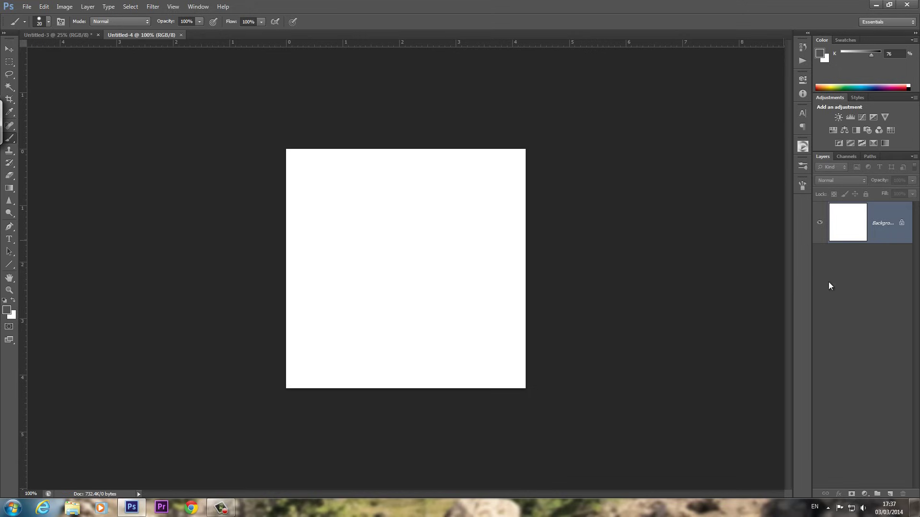
- Add an empty Layer 1 and darken the foreground colour to 80% K grey
{"action": "left_click", "coordinate": [890, 493]}
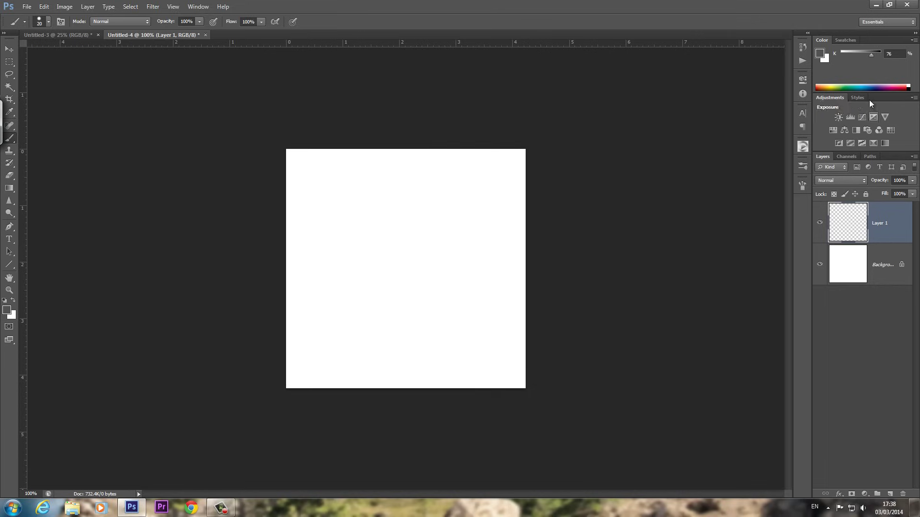
{"action": "left_click", "coordinate": [873, 57]}
{"action": "left_click", "coordinate": [845, 40]}
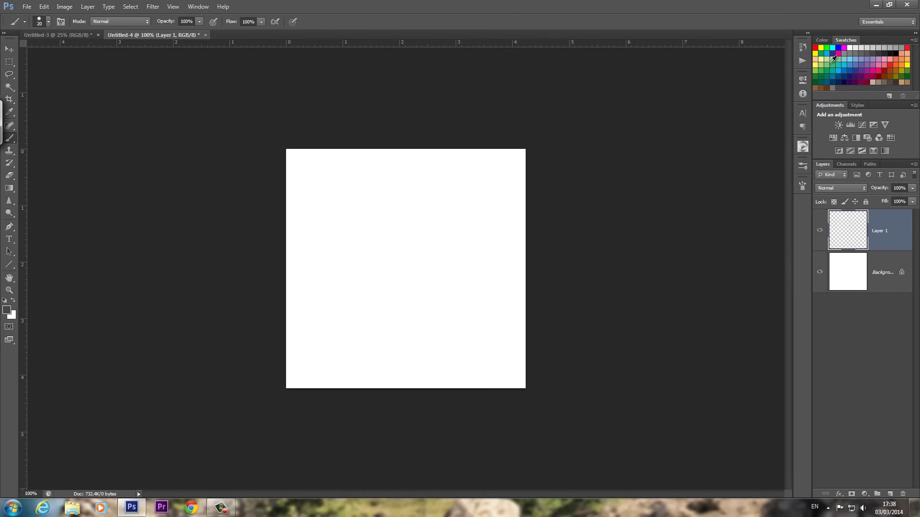
- Check the colour in the Color Picker and the Color panel options, closing both unchanged
{"action": "left_click", "coordinate": [7, 310]}
{"action": "left_click", "coordinate": [583, 111]}
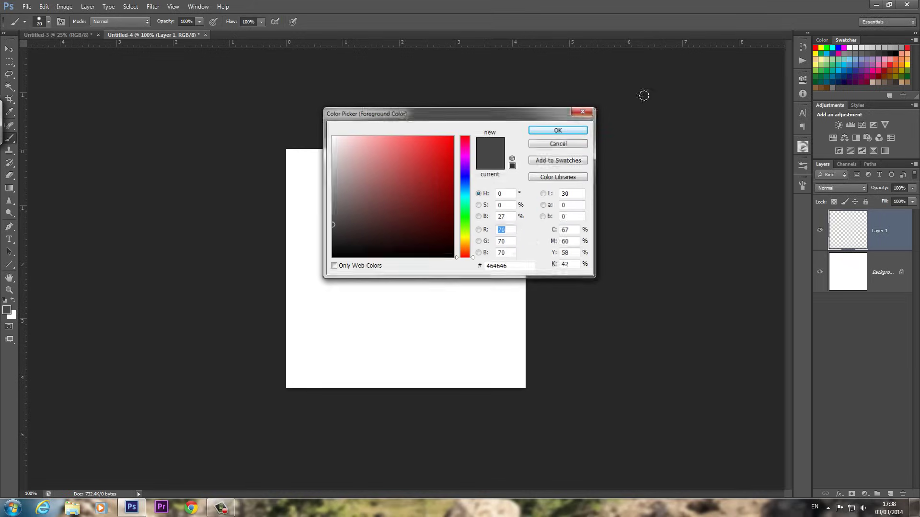
{"action": "left_click", "coordinate": [822, 39]}
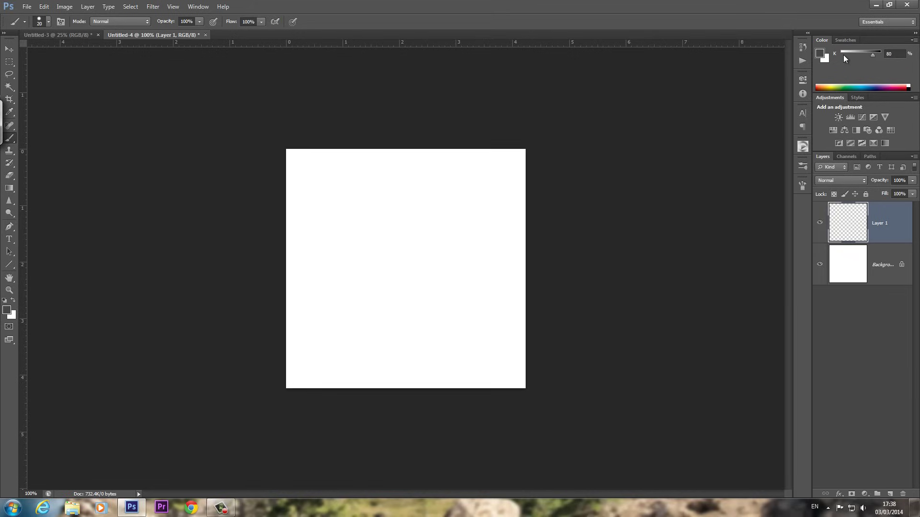
{"action": "left_click", "coordinate": [913, 42]}
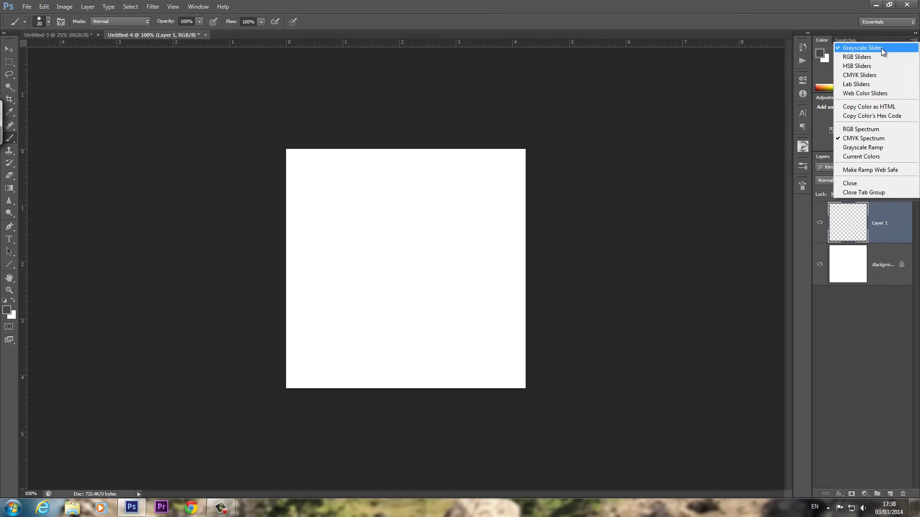
{"action": "left_click", "coordinate": [823, 69]}
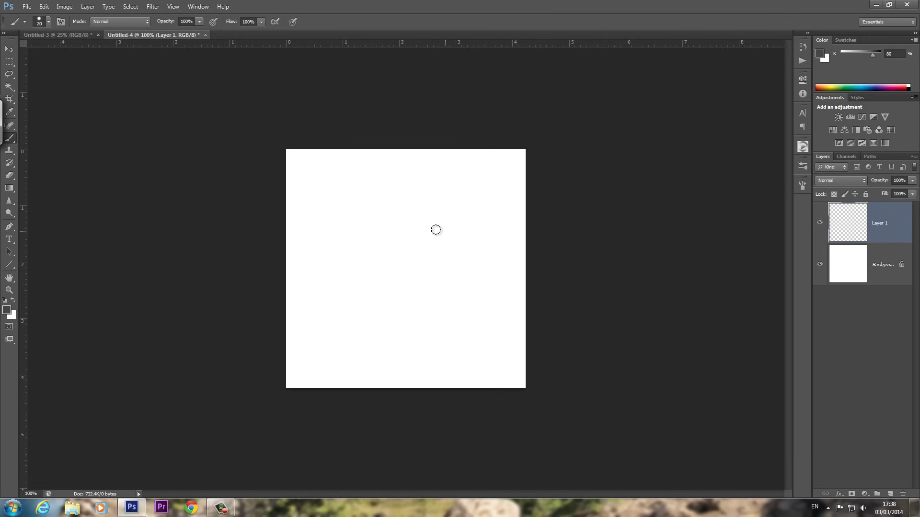
- Pick a round brush tip, test-paint a stroke and undo it
{"action": "right_click", "coordinate": [424, 208]}
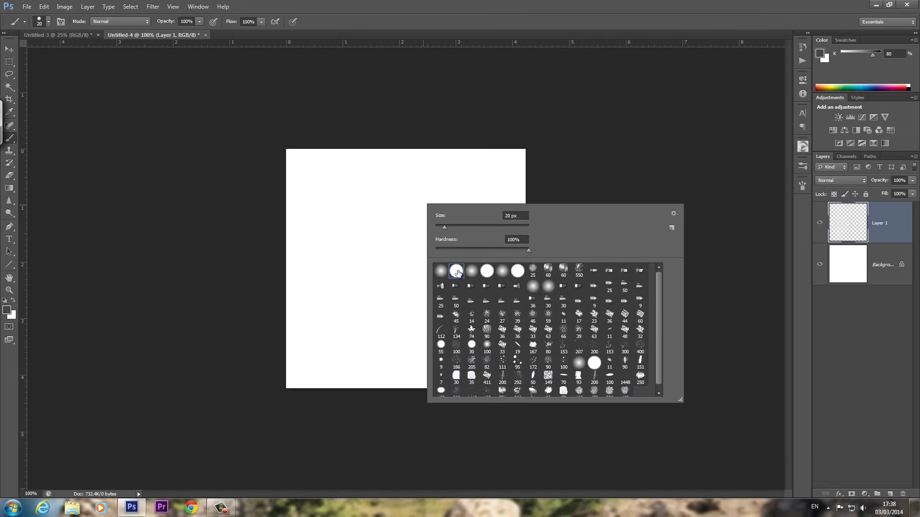
{"action": "mouse_move", "coordinate": [376, 215]}
{"action": "left_mouse_down"}
{"action": "mouse_move", "coordinate": [364, 243]}
{"action": "mouse_move", "coordinate": [428, 272]}
{"action": "mouse_move", "coordinate": [479, 236]}
{"action": "mouse_move", "coordinate": [434, 226]}
{"action": "mouse_move", "coordinate": [368, 312]}
{"action": "mouse_move", "coordinate": [354, 281]}
{"action": "mouse_move", "coordinate": [359, 225]}
{"action": "mouse_move", "coordinate": [430, 247]}
{"action": "mouse_move", "coordinate": [450, 347]}
{"action": "left_mouse_up"}
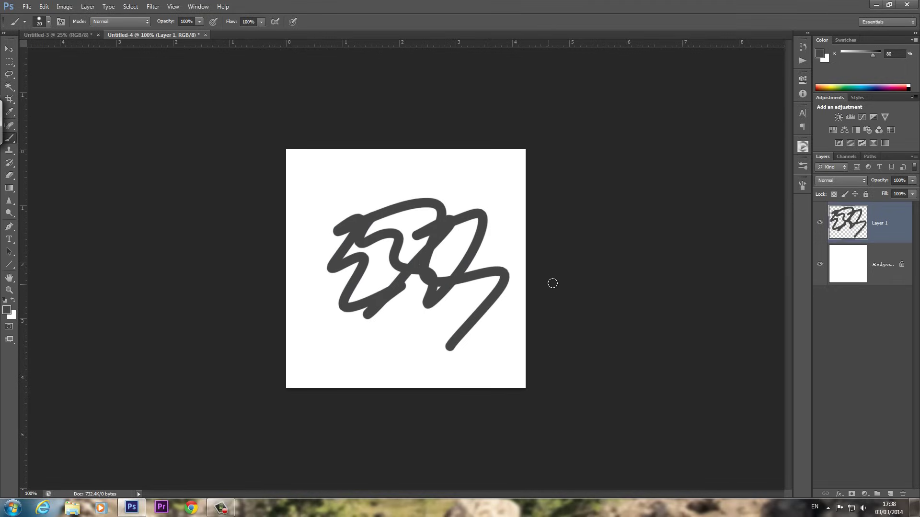
{"action": "key", "text": "ctrl+z"}
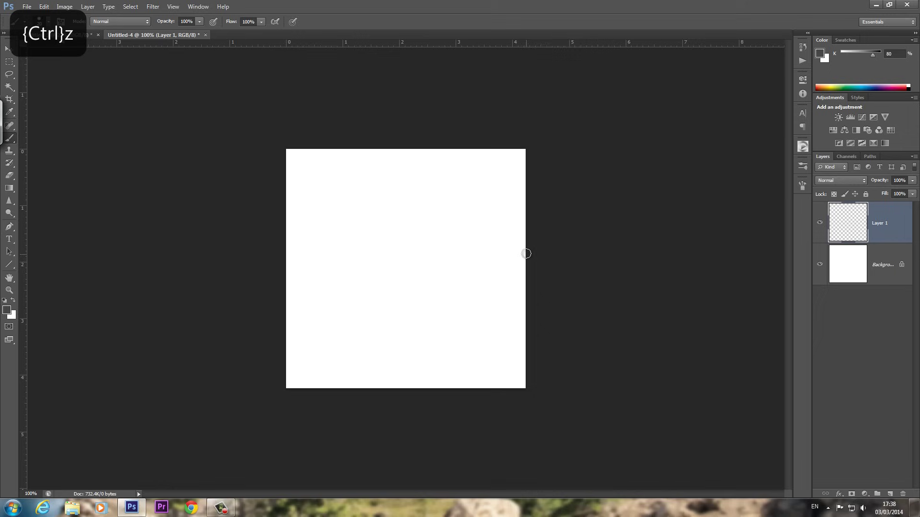
- Open the Brush settings panel from the Window menu and undo a zigzag test stroke
{"action": "left_click", "coordinate": [801, 185]}
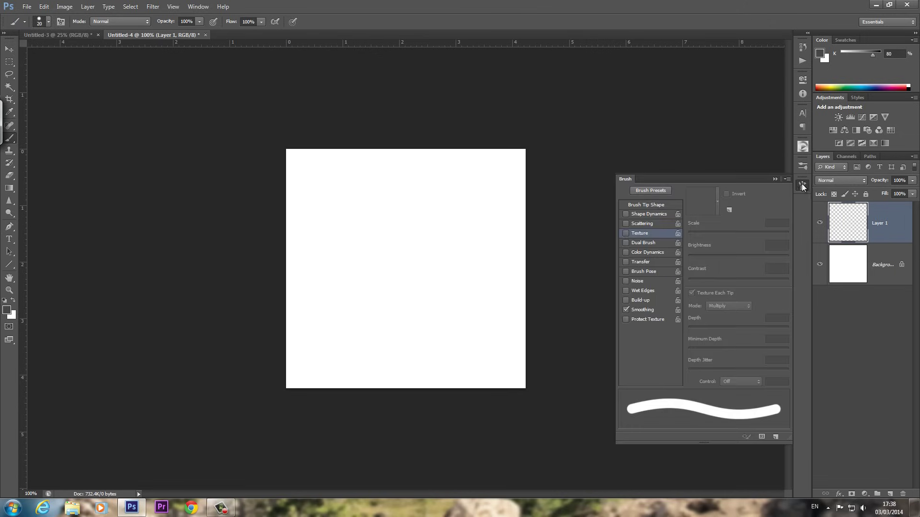
{"action": "left_click", "coordinate": [802, 187]}
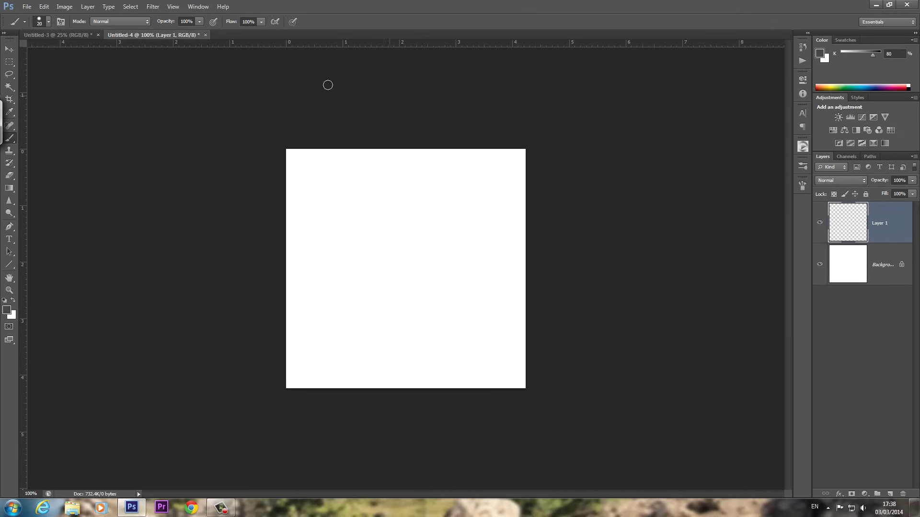
{"action": "left_click", "coordinate": [199, 7]}
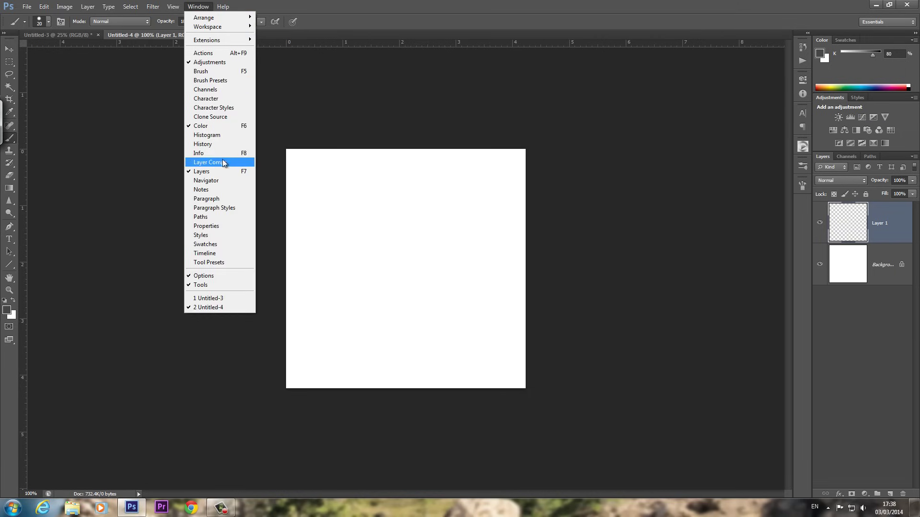
{"action": "left_click", "coordinate": [216, 72]}
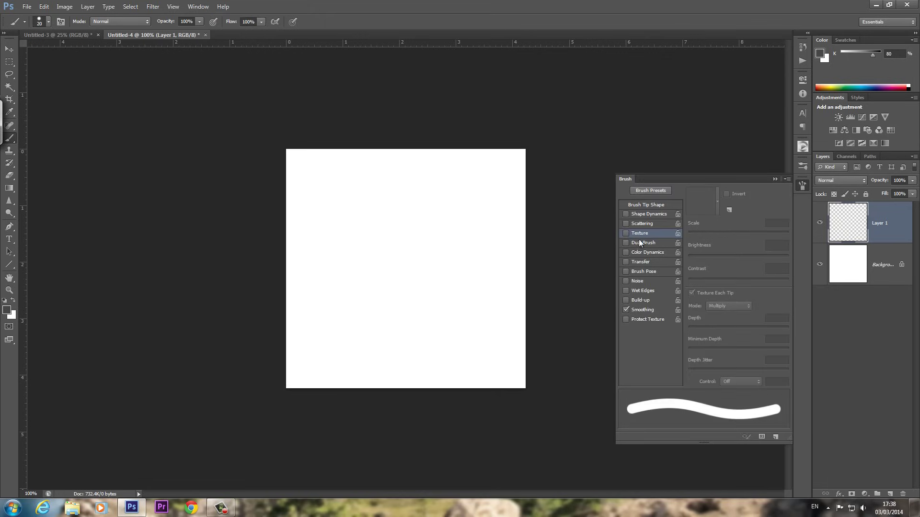
{"action": "mouse_move", "coordinate": [361, 209]}
{"action": "left_mouse_down"}
{"action": "mouse_move", "coordinate": [388, 249]}
{"action": "mouse_move", "coordinate": [408, 335]}
{"action": "left_mouse_up"}
{"action": "key", "text": "ctrl+z"}
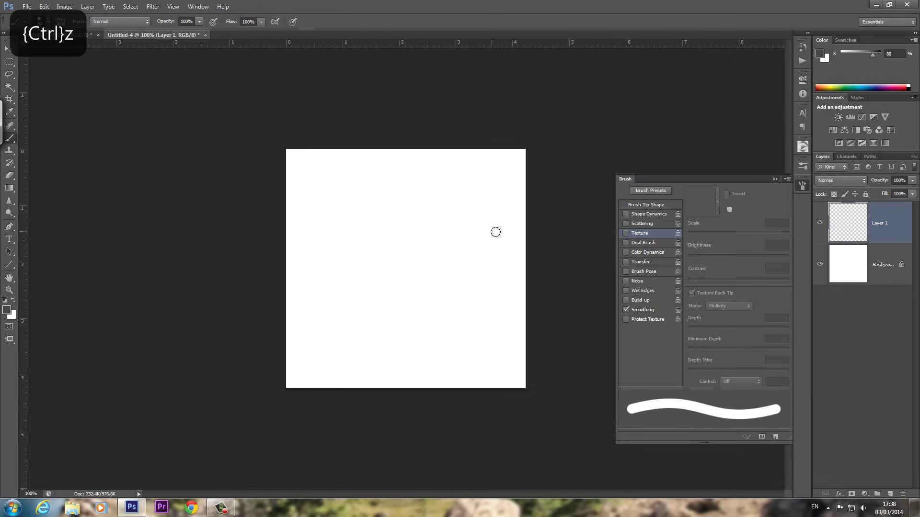
- Enable Scattering at about 629% scatter and try it on the canvas, then undo
{"action": "left_click", "coordinate": [627, 224]}
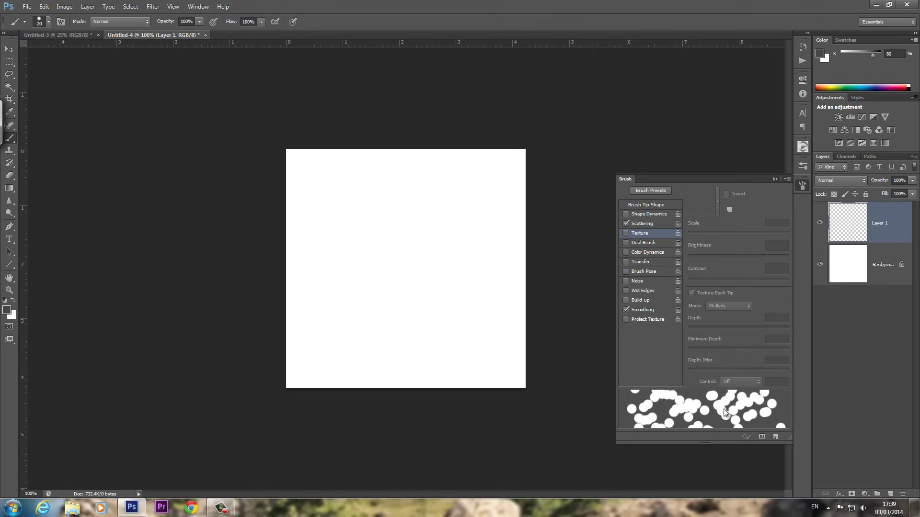
{"action": "left_click", "coordinate": [647, 224]}
{"action": "mouse_move", "coordinate": [744, 200]}
{"action": "left_mouse_down"}
{"action": "mouse_move", "coordinate": [694, 209]}
{"action": "mouse_move", "coordinate": [749, 194]}
{"action": "left_mouse_up"}
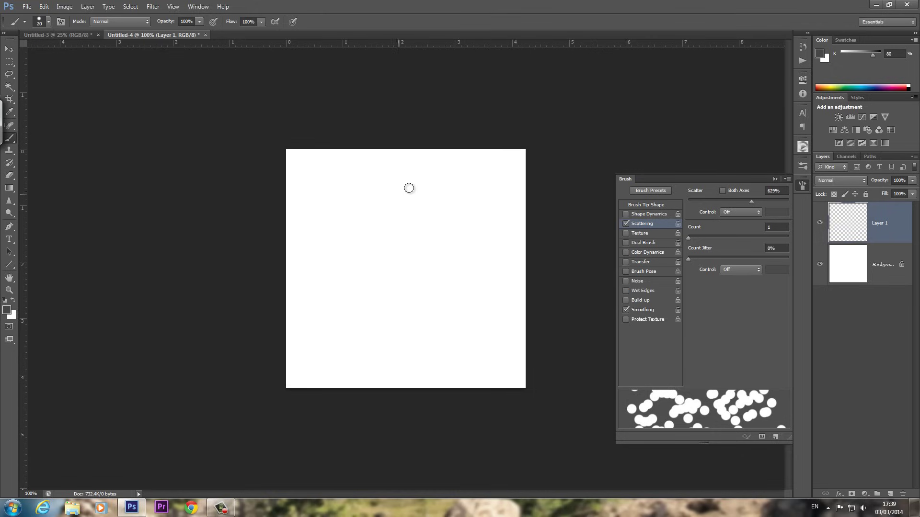
{"action": "mouse_move", "coordinate": [374, 194]}
{"action": "left_mouse_down"}
{"action": "mouse_move", "coordinate": [398, 199]}
{"action": "mouse_move", "coordinate": [381, 261]}
{"action": "mouse_move", "coordinate": [426, 345]}
{"action": "mouse_move", "coordinate": [517, 258]}
{"action": "left_mouse_up"}
{"action": "key", "text": "ctrl+z"}
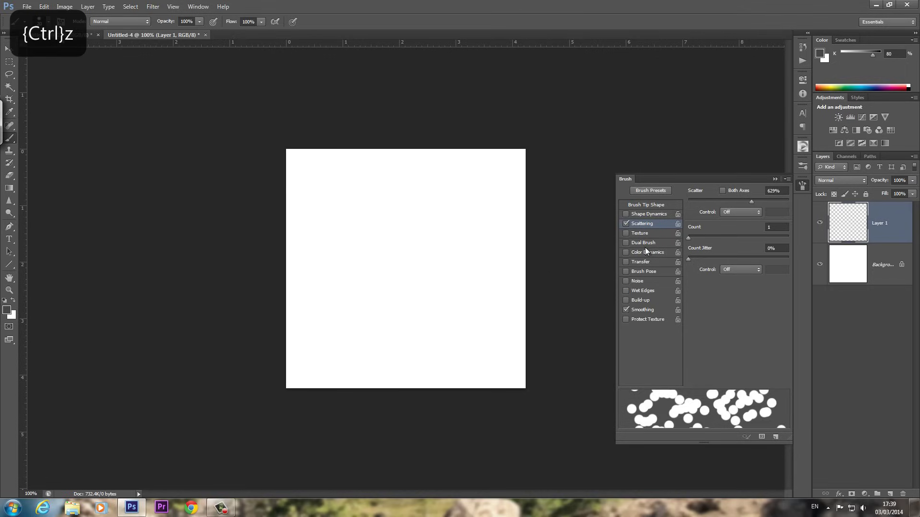
- Enable Transfer for softer grey dots and test it with a diagonal stroke, then undo
{"action": "left_click", "coordinate": [627, 262]}
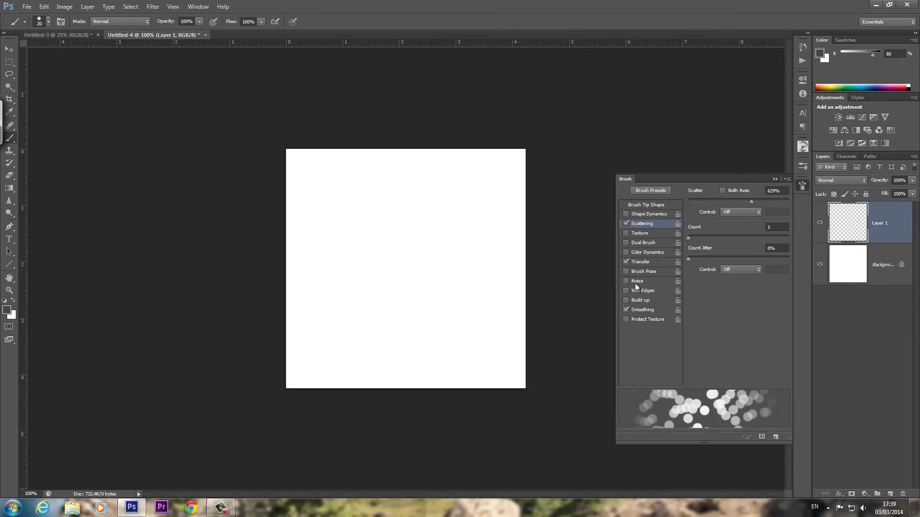
{"action": "mouse_move", "coordinate": [340, 208]}
{"action": "left_mouse_down"}
{"action": "mouse_move", "coordinate": [333, 214]}
{"action": "mouse_move", "coordinate": [468, 279]}
{"action": "mouse_move", "coordinate": [475, 259]}
{"action": "left_mouse_up"}
{"action": "key", "text": "ctrl+z"}
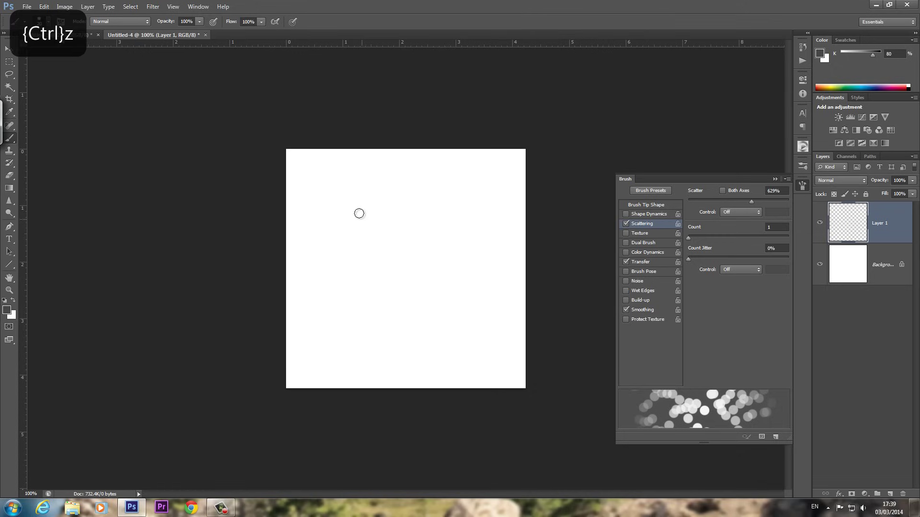
- Paint a cluster of grey dots and define it as the brush preset 'pencil brush'
{"action": "mouse_move", "coordinate": [358, 210]}
{"action": "left_mouse_down"}
{"action": "mouse_move", "coordinate": [395, 206]}
{"action": "mouse_move", "coordinate": [460, 230]}
{"action": "mouse_move", "coordinate": [466, 312]}
{"action": "mouse_move", "coordinate": [369, 326]}
{"action": "left_mouse_up"}
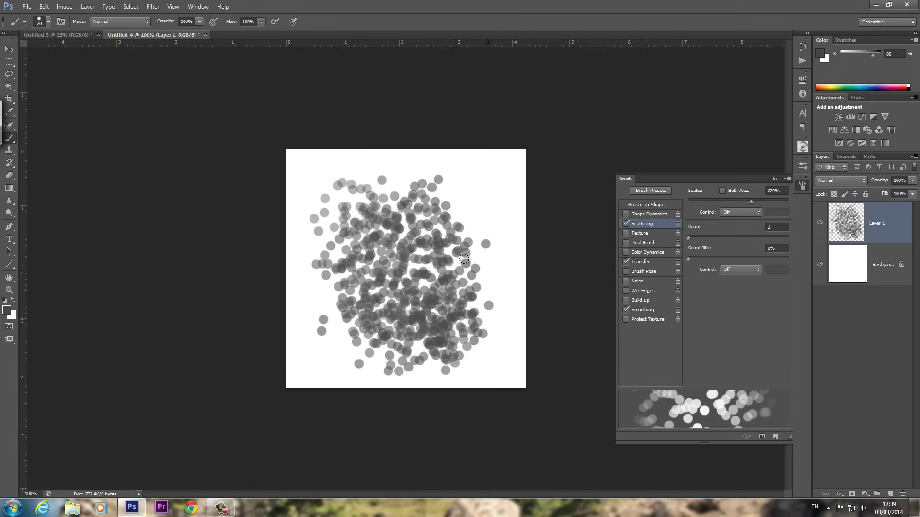
{"action": "mouse_move", "coordinate": [463, 255]}
{"action": "left_mouse_down"}
{"action": "mouse_move", "coordinate": [452, 211]}
{"action": "mouse_move", "coordinate": [434, 194]}
{"action": "left_mouse_up"}
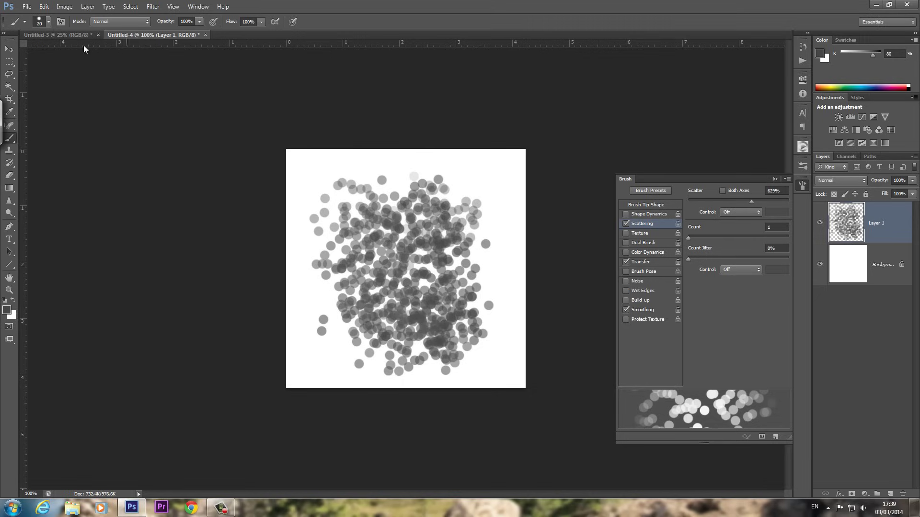
{"action": "left_click", "coordinate": [43, 6]}
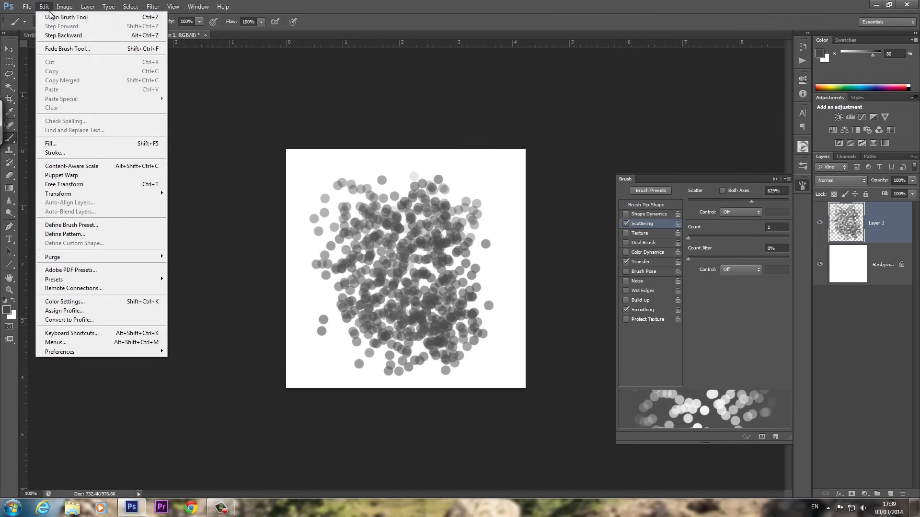
{"action": "left_click", "coordinate": [106, 225]}
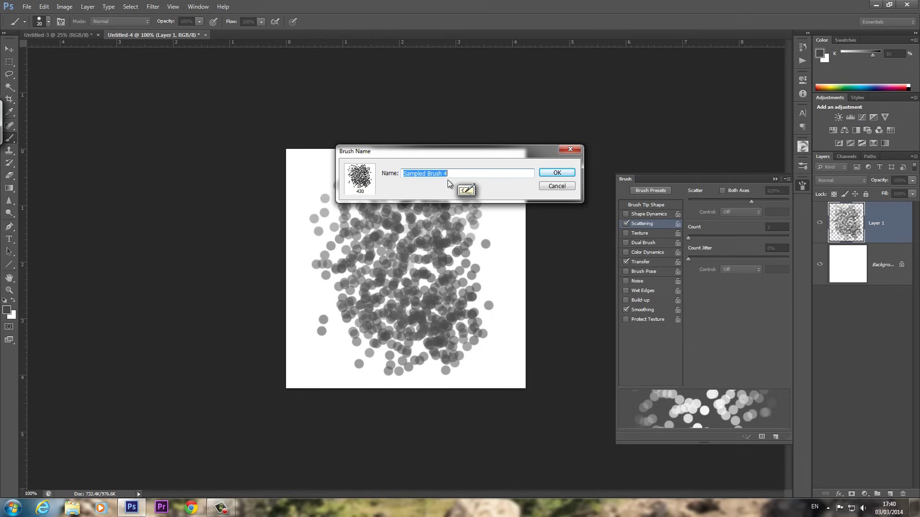
{"action": "type", "text": "pen"}
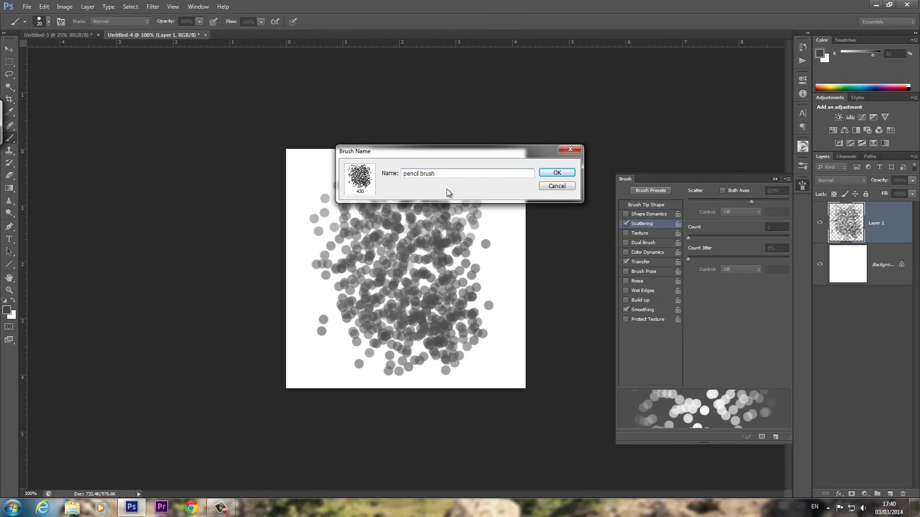
{"action": "type", "text": "cil brush"}
{"action": "left_click", "coordinate": [557, 173]}
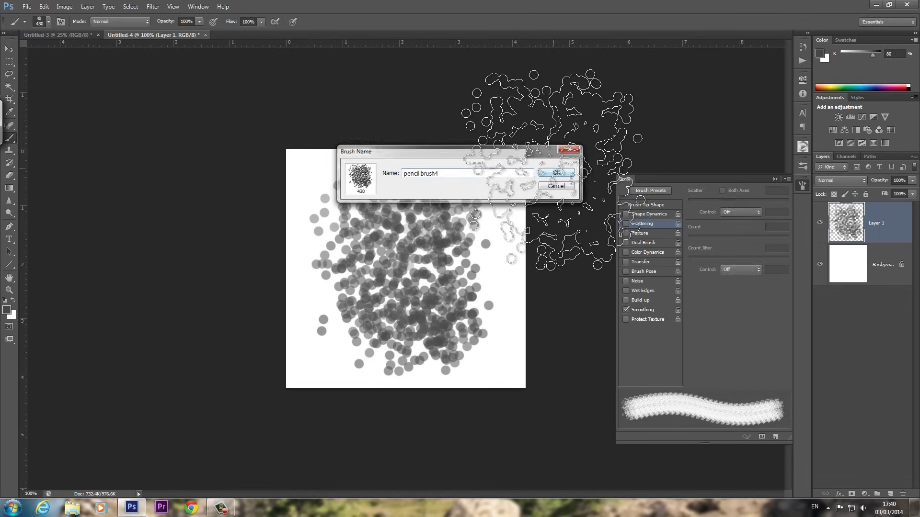
- On Untitled-3, test the new brush and reduce its tip spacing, undoing each stroke
{"action": "left_click", "coordinate": [81, 35]}
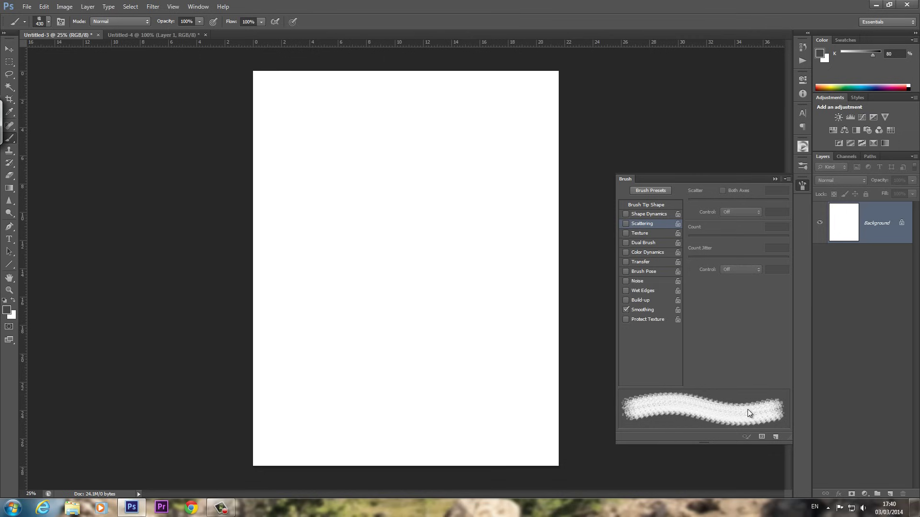
{"action": "mouse_move", "coordinate": [381, 376]}
{"action": "left_mouse_down"}
{"action": "mouse_move", "coordinate": [441, 267]}
{"action": "mouse_move", "coordinate": [316, 271]}
{"action": "left_mouse_up"}
{"action": "key", "text": "ctrl+z"}
{"action": "left_click", "coordinate": [645, 205]}
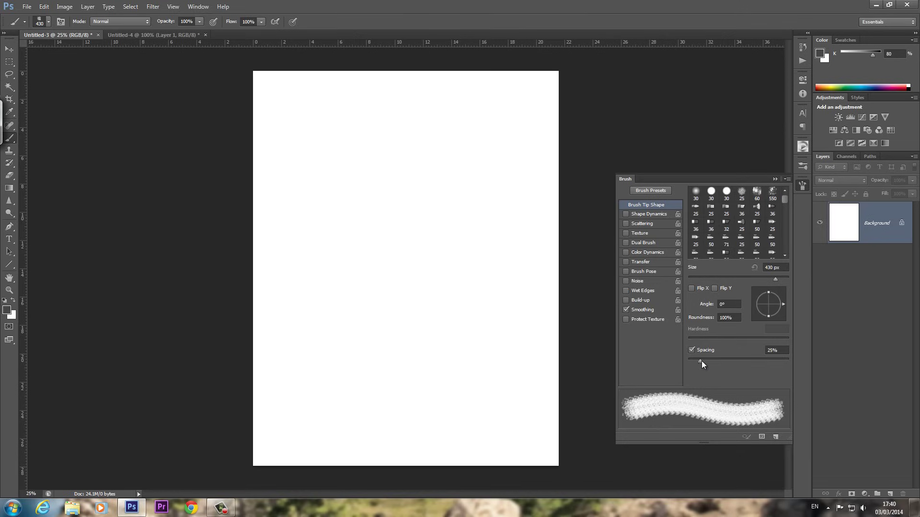
{"action": "mouse_move", "coordinate": [700, 363]}
{"action": "left_mouse_down"}
{"action": "mouse_move", "coordinate": [737, 366]}
{"action": "mouse_move", "coordinate": [689, 372]}
{"action": "left_mouse_up"}
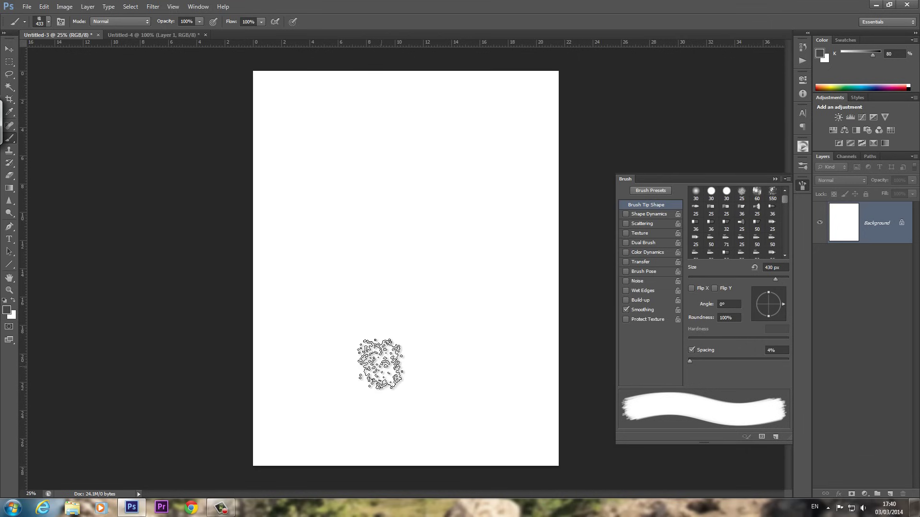
{"action": "mouse_move", "coordinate": [382, 353]}
{"action": "left_mouse_down"}
{"action": "mouse_move", "coordinate": [463, 265]}
{"action": "mouse_move", "coordinate": [462, 93]}
{"action": "left_mouse_up"}
{"action": "key", "text": "ctrl+z"}
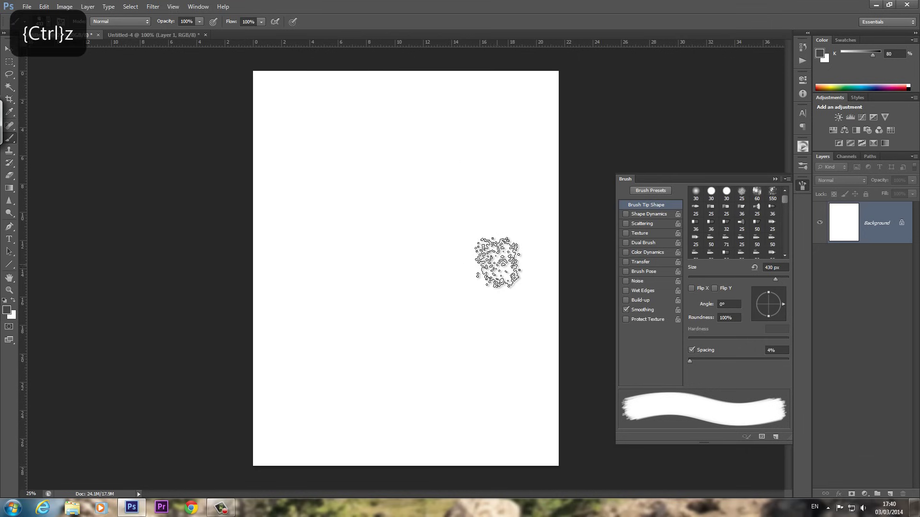
- Resize the brush to 305 px and set spacing to 3%, clearing the test strokes
{"action": "left_click_drag", "start_coordinate": [481, 230], "coordinate": [455, 255]}
{"action": "left_click_drag", "start_coordinate": [349, 318], "coordinate": [468, 185]}
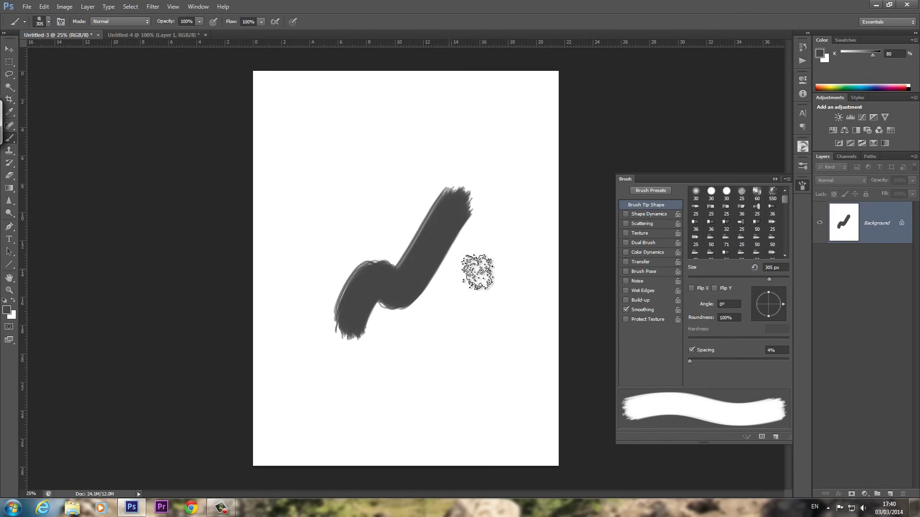
{"action": "key", "text": "ctrl+z"}
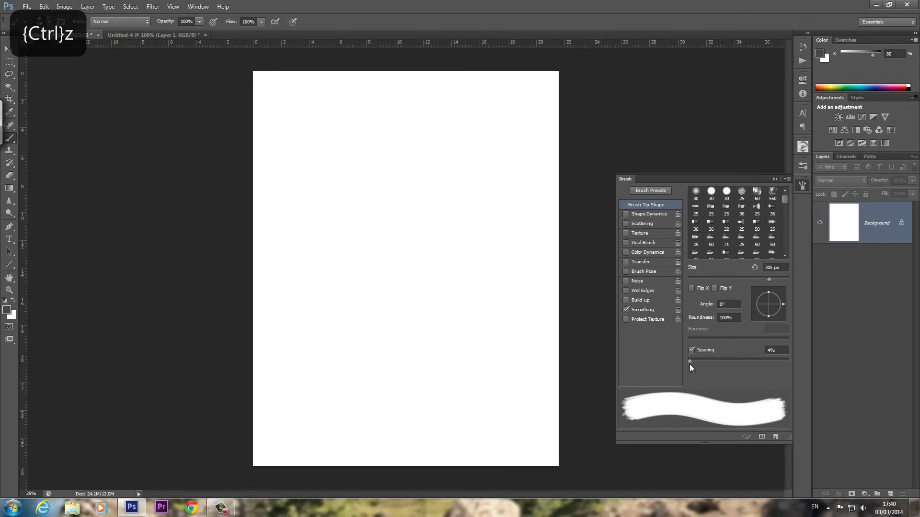
{"action": "left_click_drag", "start_coordinate": [689, 364], "coordinate": [688, 363]}
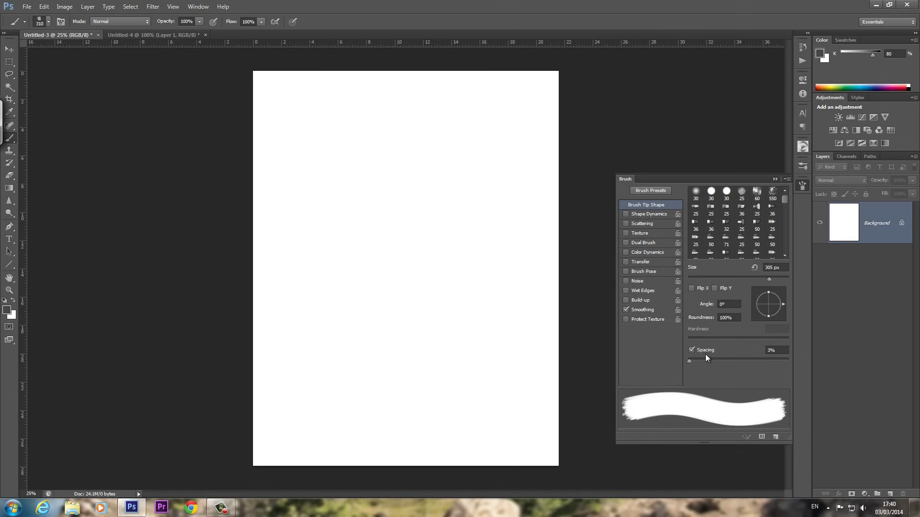
{"action": "mouse_move", "coordinate": [357, 326]}
{"action": "left_mouse_down"}
{"action": "mouse_move", "coordinate": [425, 294]}
{"action": "mouse_move", "coordinate": [479, 191]}
{"action": "left_mouse_up"}
{"action": "key", "text": "ctrl+z"}
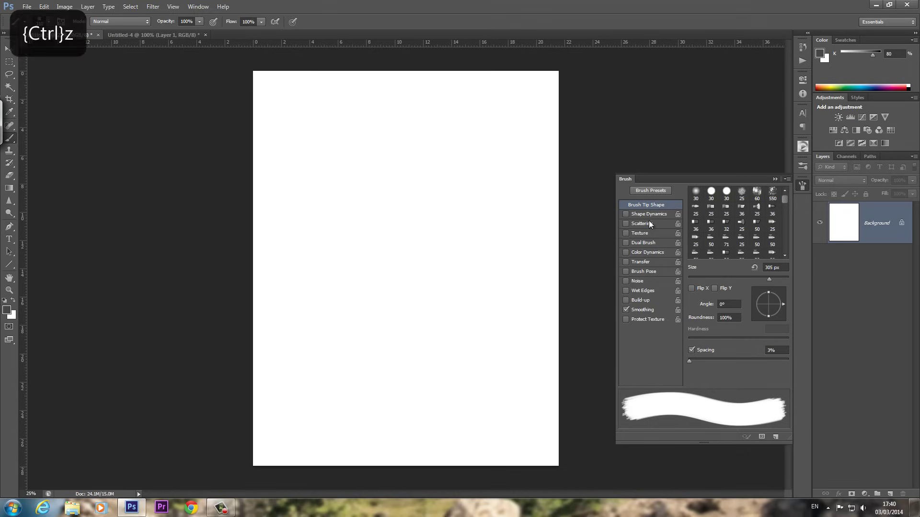
- Enable Shape Dynamics with Size Jitter controlled by Pen Pressure, undoing the test strokes
{"action": "left_click", "coordinate": [626, 215]}
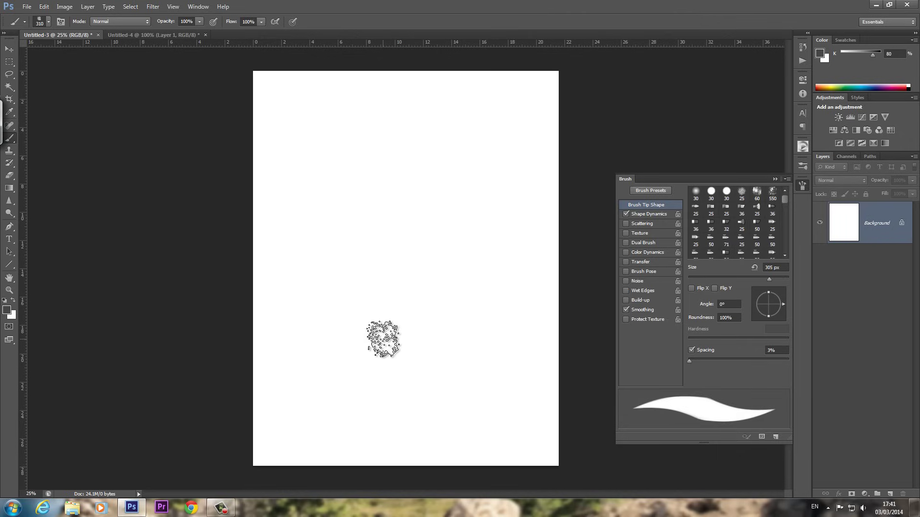
{"action": "mouse_move", "coordinate": [383, 336]}
{"action": "left_mouse_down"}
{"action": "mouse_move", "coordinate": [444, 263]}
{"action": "mouse_move", "coordinate": [454, 211]}
{"action": "mouse_move", "coordinate": [439, 201]}
{"action": "mouse_move", "coordinate": [362, 275]}
{"action": "mouse_move", "coordinate": [338, 331]}
{"action": "mouse_move", "coordinate": [361, 379]}
{"action": "mouse_move", "coordinate": [390, 380]}
{"action": "left_mouse_up"}
{"action": "key", "text": "ctrl+z"}
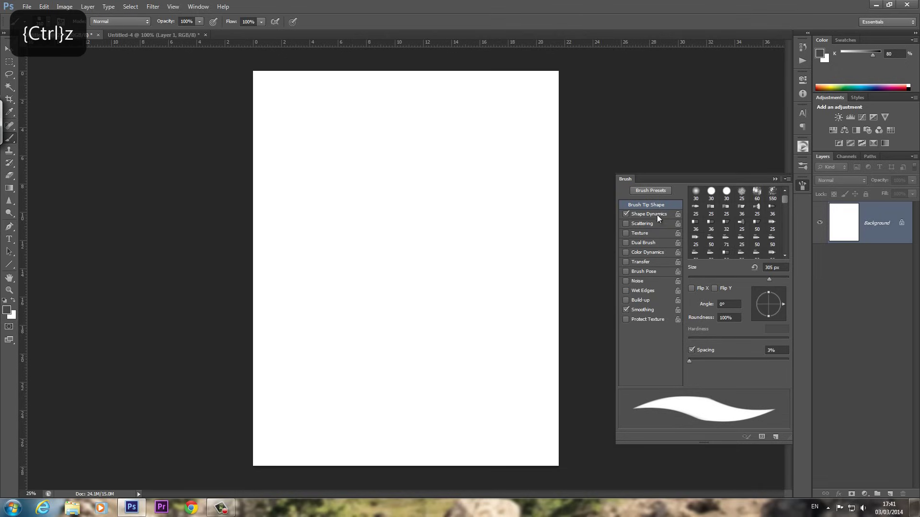
{"action": "left_click", "coordinate": [654, 214]}
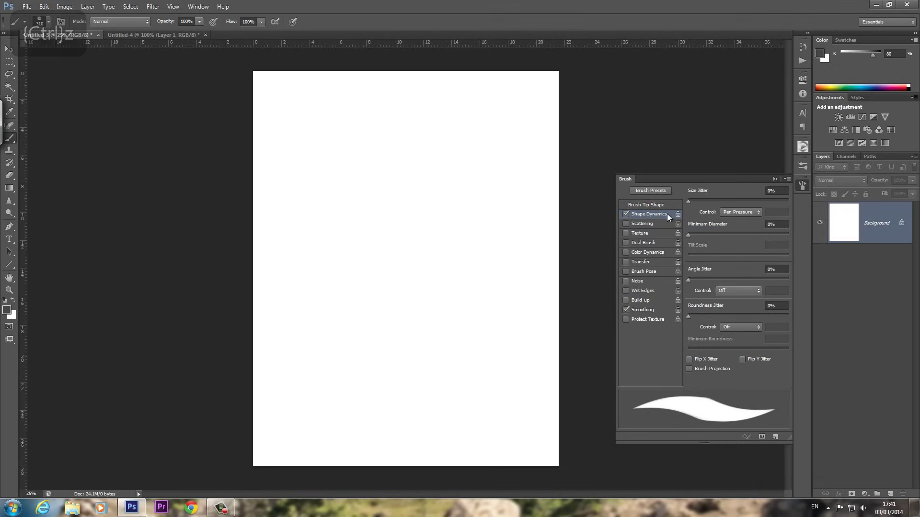
{"action": "left_click", "coordinate": [755, 212]}
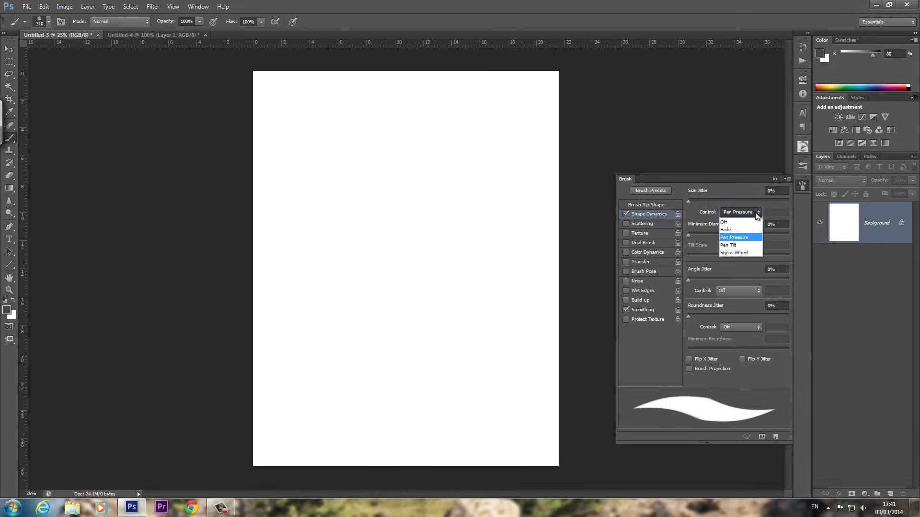
{"action": "left_click", "coordinate": [740, 232]}
{"action": "mouse_move", "coordinate": [354, 278]}
{"action": "left_mouse_down"}
{"action": "mouse_move", "coordinate": [408, 261]}
{"action": "mouse_move", "coordinate": [475, 198]}
{"action": "left_mouse_up"}
{"action": "key", "text": "ctrl+z"}
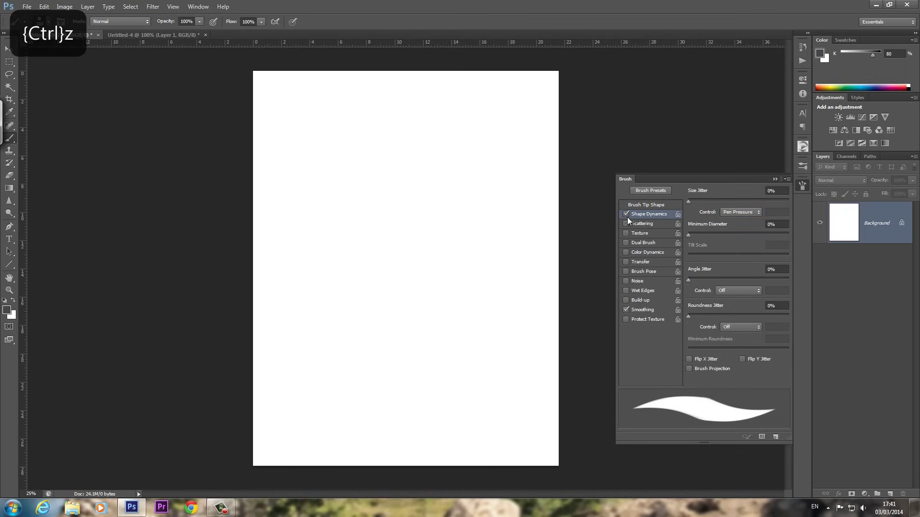
- Turn on Transfer and test the brush with wavy and curving strokes, undoing each
{"action": "left_click", "coordinate": [626, 263]}
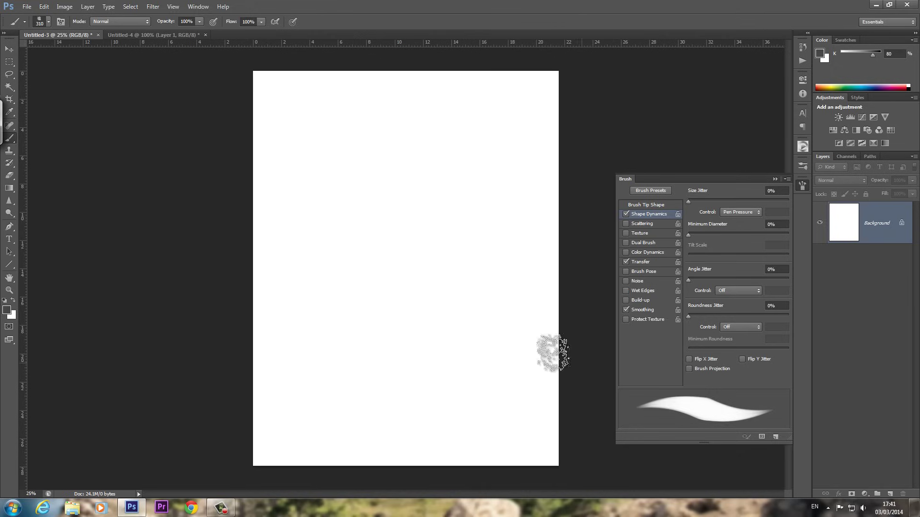
{"action": "mouse_move", "coordinate": [369, 311]}
{"action": "left_mouse_down"}
{"action": "mouse_move", "coordinate": [376, 287]}
{"action": "mouse_move", "coordinate": [489, 210]}
{"action": "left_mouse_up"}
{"action": "key", "text": "ctrl+z"}
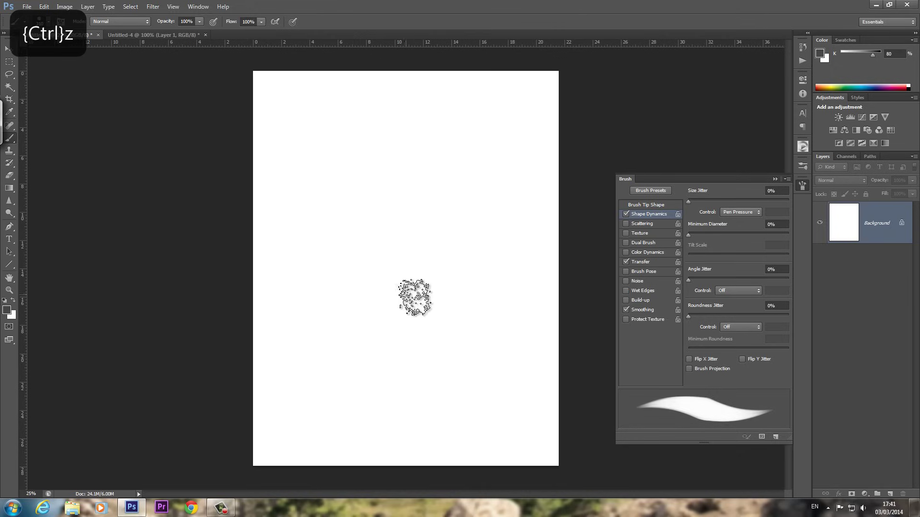
{"action": "mouse_move", "coordinate": [304, 285]}
{"action": "left_mouse_down"}
{"action": "mouse_move", "coordinate": [437, 237]}
{"action": "mouse_move", "coordinate": [453, 176]}
{"action": "mouse_move", "coordinate": [374, 193]}
{"action": "mouse_move", "coordinate": [393, 150]}
{"action": "mouse_move", "coordinate": [503, 158]}
{"action": "mouse_move", "coordinate": [509, 220]}
{"action": "mouse_move", "coordinate": [479, 273]}
{"action": "mouse_move", "coordinate": [451, 295]}
{"action": "left_mouse_up"}
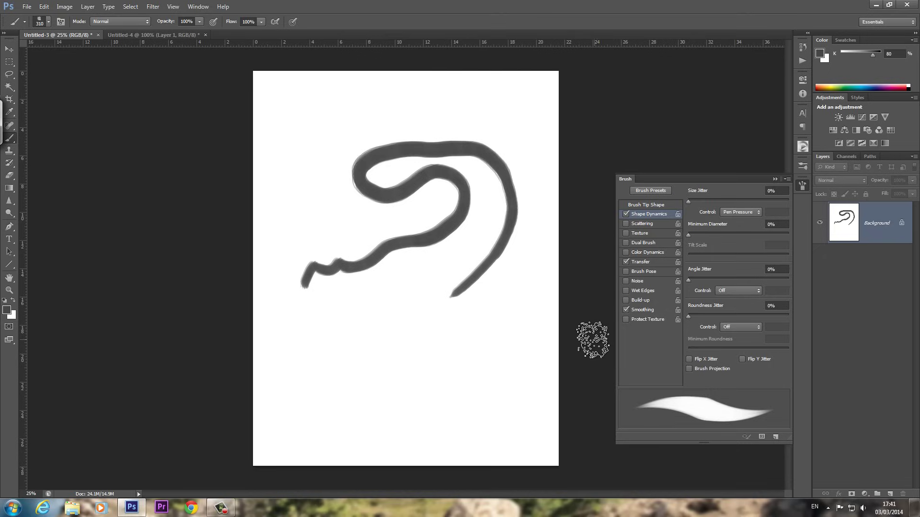
{"action": "key", "text": "ctrl+z"}
- Set Transfer opacity and flow jitter to 0%, with opacity controlled by Pen Pressure
{"action": "left_click", "coordinate": [648, 262]}
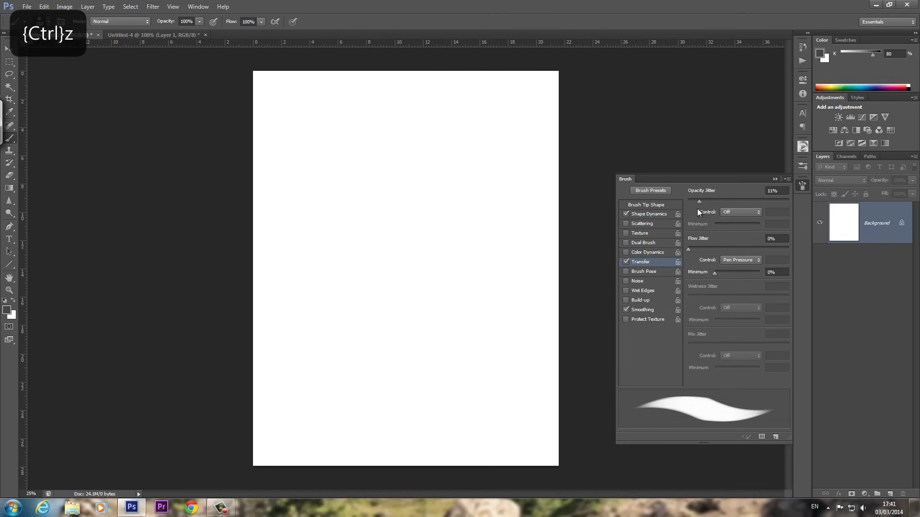
{"action": "left_click_drag", "start_coordinate": [700, 203], "coordinate": [689, 208]}
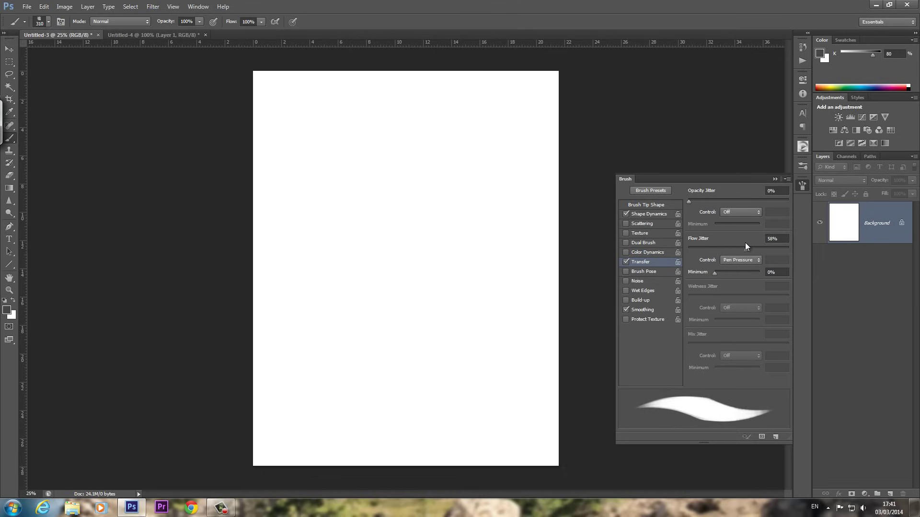
{"action": "left_click_drag", "start_coordinate": [730, 249], "coordinate": [694, 251]}
{"action": "left_click", "coordinate": [753, 215]}
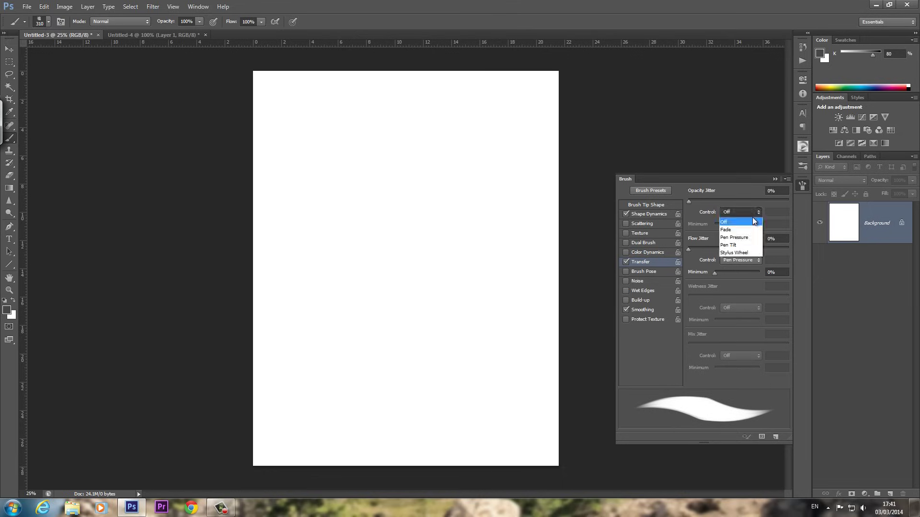
{"action": "left_click", "coordinate": [737, 239]}
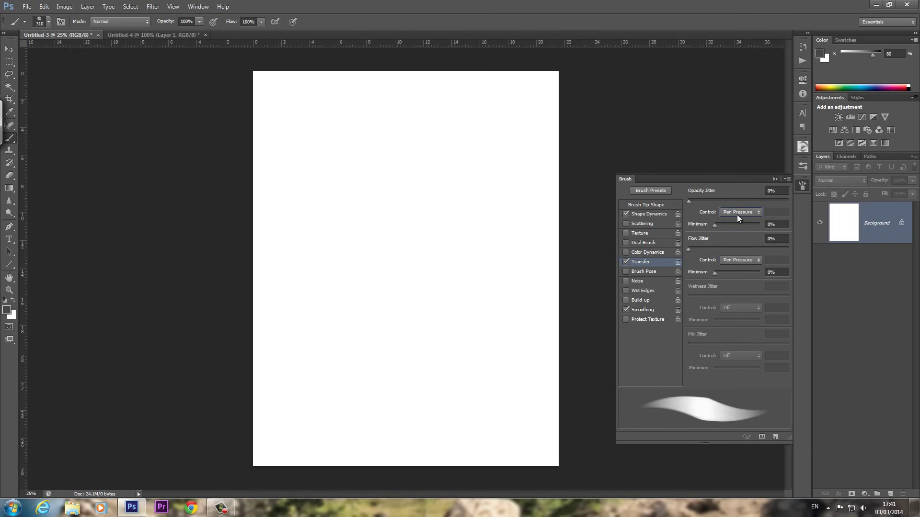
- Test a looping pressure stroke, undo it, and enable Noise on the brush
{"action": "mouse_move", "coordinate": [369, 261]}
{"action": "left_mouse_down"}
{"action": "mouse_move", "coordinate": [386, 267]}
{"action": "mouse_move", "coordinate": [447, 206]}
{"action": "mouse_move", "coordinate": [352, 251]}
{"action": "left_mouse_up"}
{"action": "mouse_move", "coordinate": [350, 200]}
{"action": "left_mouse_down"}
{"action": "mouse_move", "coordinate": [494, 135]}
{"action": "mouse_move", "coordinate": [524, 212]}
{"action": "left_mouse_up"}
{"action": "key", "text": "ctrl+z"}
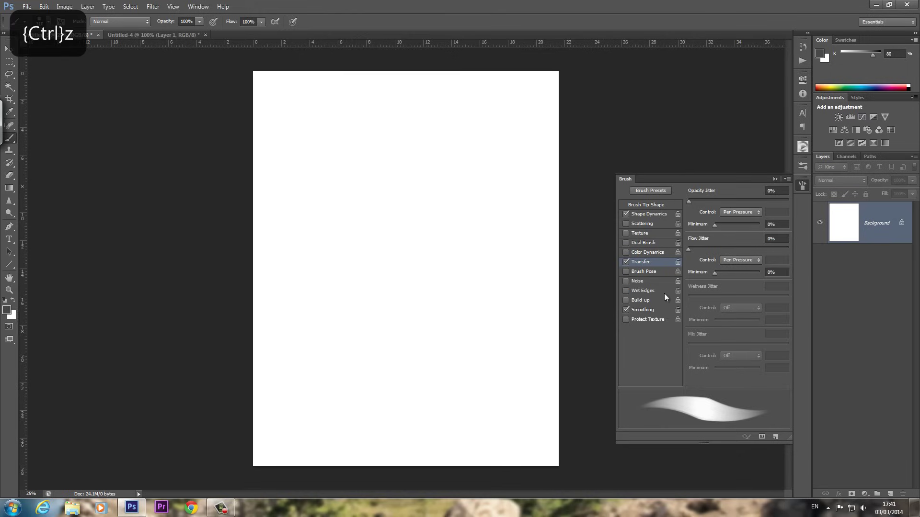
{"action": "left_click", "coordinate": [640, 283]}
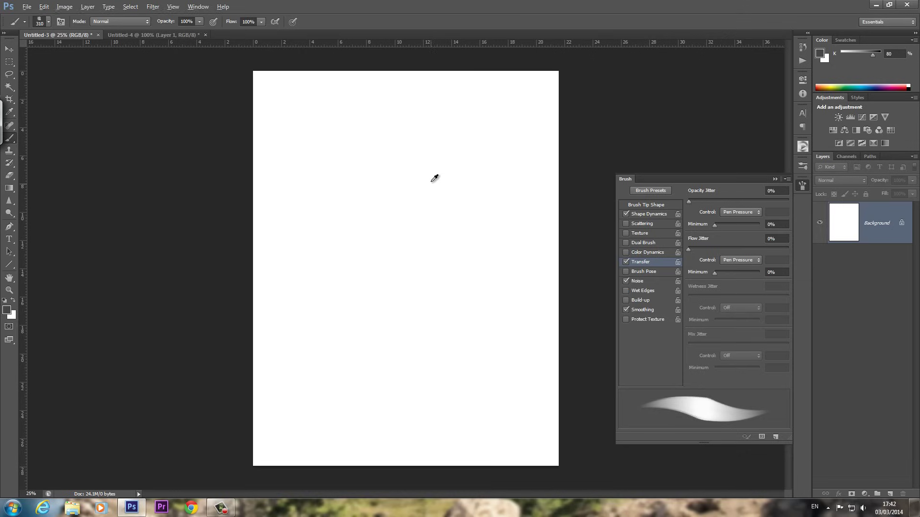
- Shrink the brush to about 278 px and sketch three light grey diagonal strokes
{"action": "key", "text": "alt"}
{"action": "left_click_drag", "start_coordinate": [433, 175], "coordinate": [410, 185]}
{"action": "left_click_drag", "start_coordinate": [374, 259], "coordinate": [437, 189]}
{"action": "left_click_drag", "start_coordinate": [403, 225], "coordinate": [445, 180]}
{"action": "left_click_drag", "start_coordinate": [386, 249], "coordinate": [449, 173]}
- Zoom in and build up the diagonal strokes with darker, longer pencil lines
{"action": "left_click_drag", "start_coordinate": [401, 221], "coordinate": [431, 195]}
{"action": "left_click_drag", "start_coordinate": [403, 251], "coordinate": [450, 197]}
{"action": "left_click_drag", "start_coordinate": [417, 234], "coordinate": [484, 170]}
{"action": "left_click_drag", "start_coordinate": [444, 203], "coordinate": [509, 153]}
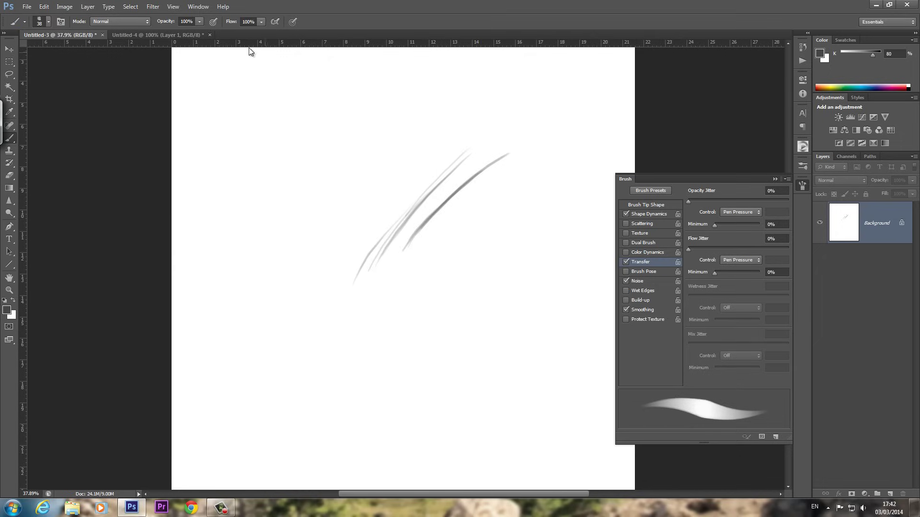
- Lower the brush opacity to about 80% and paint a thin diagonal stroke at left
{"action": "left_click", "coordinate": [199, 22]}
{"action": "left_click_drag", "start_coordinate": [191, 33], "coordinate": [189, 32]}
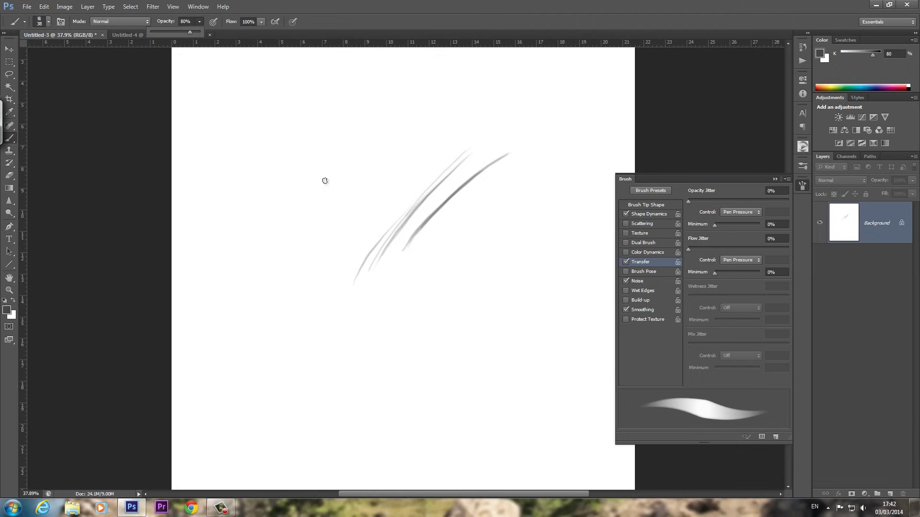
{"action": "mouse_move", "coordinate": [312, 227]}
{"action": "left_mouse_down"}
{"action": "mouse_move", "coordinate": [400, 109]}
{"action": "mouse_move", "coordinate": [352, 158]}
{"action": "mouse_move", "coordinate": [372, 134]}
{"action": "mouse_move", "coordinate": [313, 166]}
{"action": "mouse_move", "coordinate": [263, 224]}
{"action": "mouse_move", "coordinate": [293, 178]}
{"action": "mouse_move", "coordinate": [263, 227]}
{"action": "mouse_move", "coordinate": [283, 186]}
{"action": "mouse_move", "coordinate": [335, 130]}
{"action": "mouse_move", "coordinate": [310, 153]}
{"action": "mouse_move", "coordinate": [270, 149]}
{"action": "mouse_move", "coordinate": [262, 171]}
{"action": "mouse_move", "coordinate": [280, 164]}
{"action": "mouse_move", "coordinate": [257, 210]}
{"action": "mouse_move", "coordinate": [291, 140]}
{"action": "mouse_move", "coordinate": [339, 93]}
{"action": "left_mouse_up"}
- Set K to 100%, add thin strokes and a small zigzag, and undo a heavy dark stroke
{"action": "left_click_drag", "start_coordinate": [314, 141], "coordinate": [335, 98]}
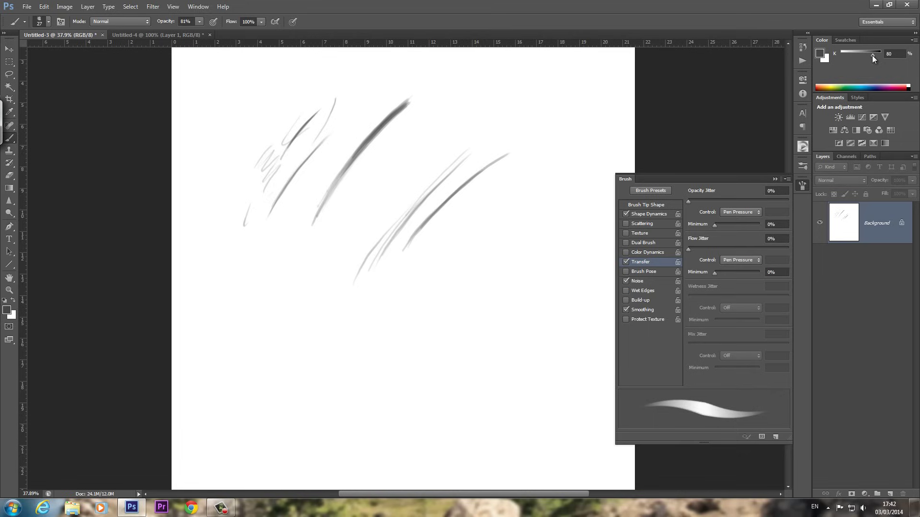
{"action": "left_click_drag", "start_coordinate": [873, 56], "coordinate": [881, 56]}
{"action": "mouse_move", "coordinate": [453, 107]}
{"action": "left_mouse_down"}
{"action": "mouse_move", "coordinate": [393, 165]}
{"action": "mouse_move", "coordinate": [495, 85]}
{"action": "mouse_move", "coordinate": [440, 127]}
{"action": "left_mouse_up"}
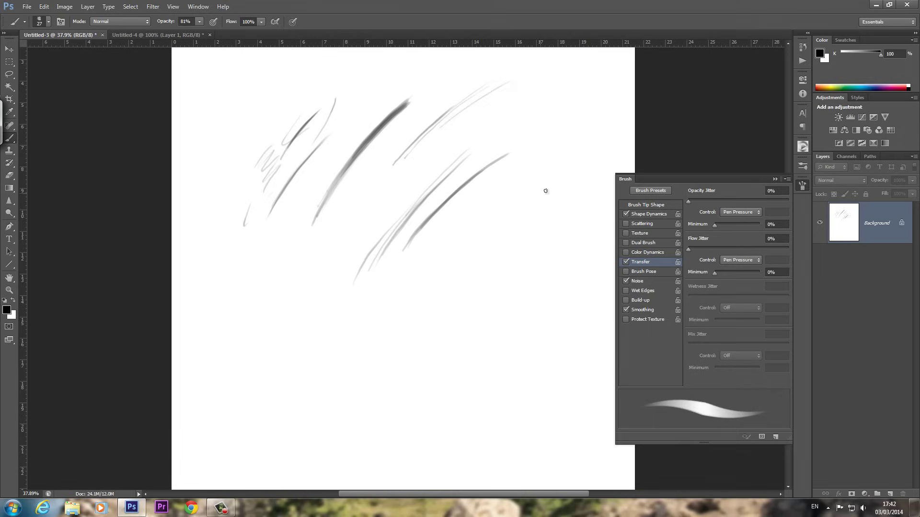
{"action": "mouse_move", "coordinate": [486, 104]}
{"action": "left_mouse_down"}
{"action": "mouse_move", "coordinate": [509, 119]}
{"action": "mouse_move", "coordinate": [528, 105]}
{"action": "left_mouse_up"}
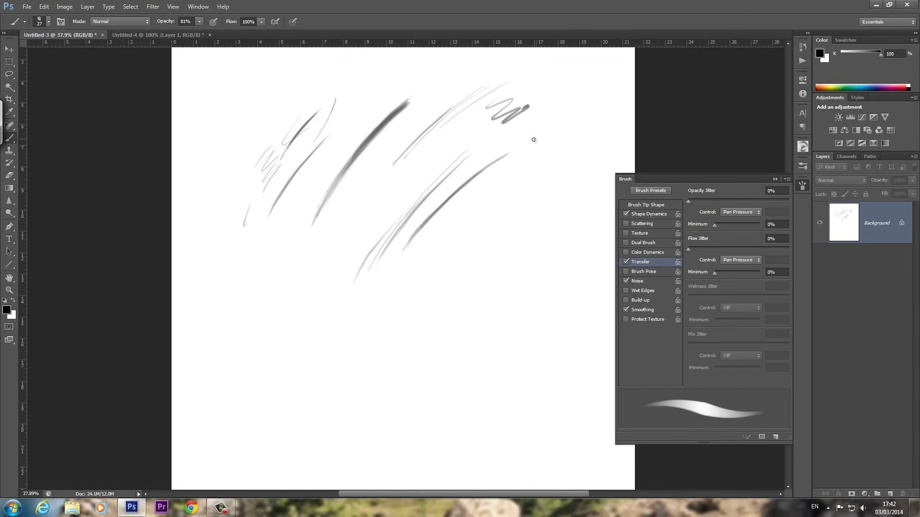
{"action": "mouse_move", "coordinate": [532, 140]}
{"action": "left_mouse_down"}
{"action": "mouse_move", "coordinate": [522, 196]}
{"action": "mouse_move", "coordinate": [496, 247]}
{"action": "mouse_move", "coordinate": [473, 262]}
{"action": "left_mouse_up"}
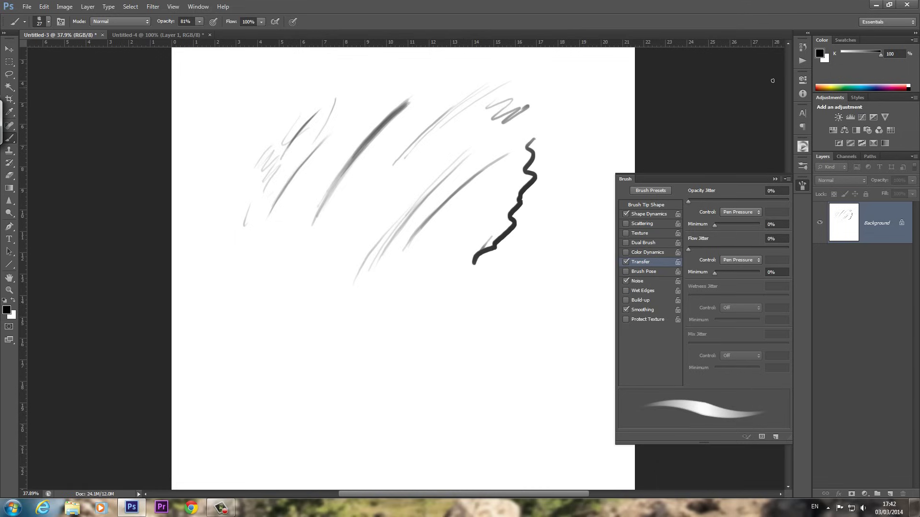
{"action": "key", "text": "ctrl+z"}
- Lighten K to 79% grey and paint more thin diagonal strokes, undoing a squiggle
{"action": "left_click_drag", "start_coordinate": [876, 54], "coordinate": [872, 56]}
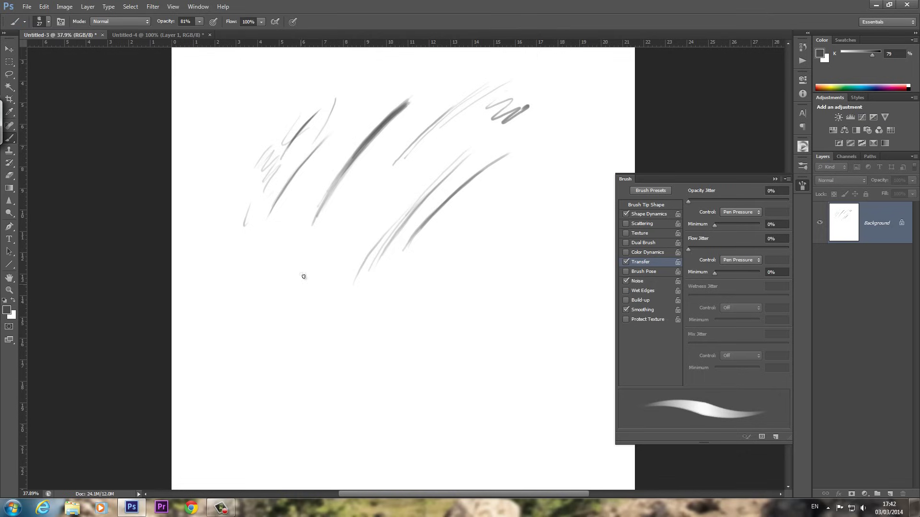
{"action": "left_click_drag", "start_coordinate": [299, 283], "coordinate": [372, 188]}
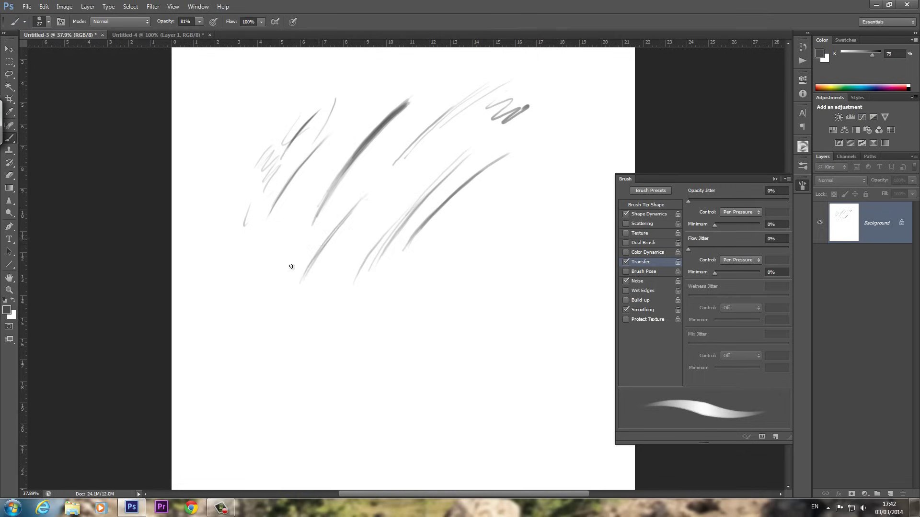
{"action": "left_click_drag", "start_coordinate": [260, 304], "coordinate": [315, 225]}
{"action": "mouse_move", "coordinate": [470, 262]}
{"action": "left_mouse_down"}
{"action": "mouse_move", "coordinate": [495, 270]}
{"action": "mouse_move", "coordinate": [549, 222]}
{"action": "mouse_move", "coordinate": [392, 331]}
{"action": "left_mouse_up"}
{"action": "key", "text": "ctrl+z"}
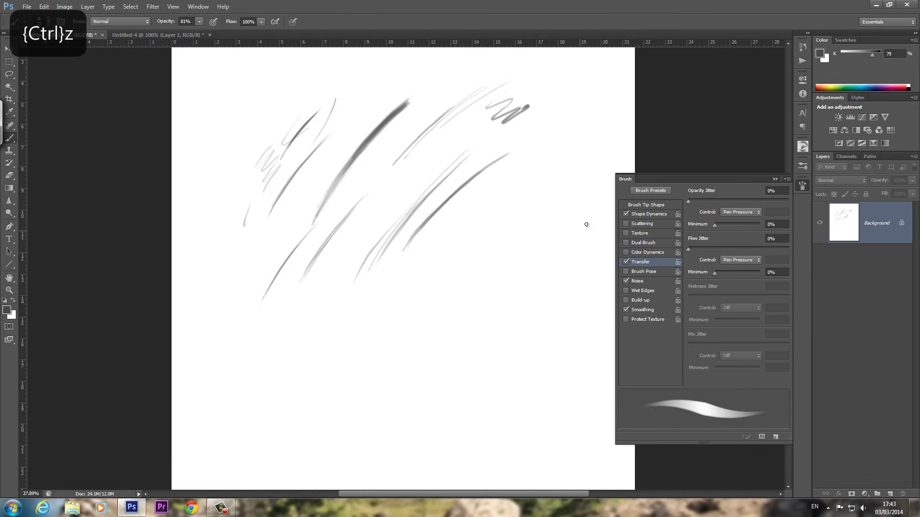
{"action": "left_click_drag", "start_coordinate": [487, 251], "coordinate": [503, 232]}
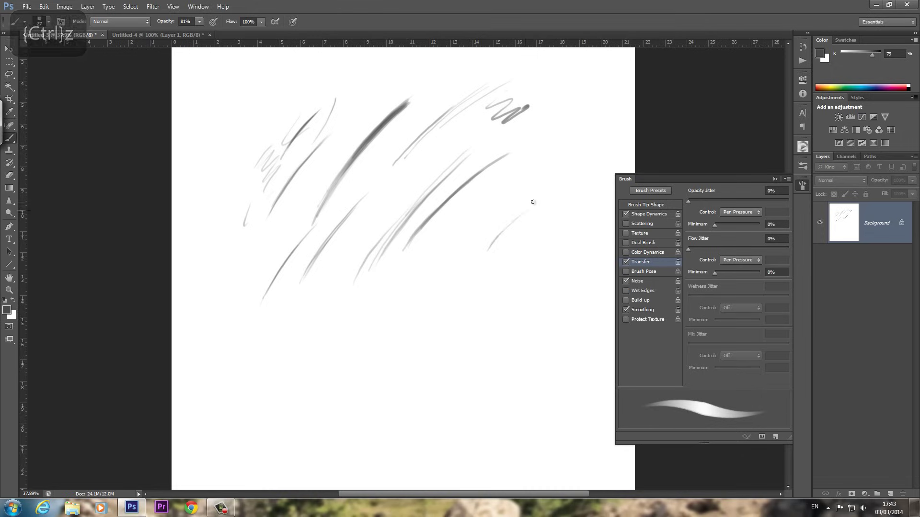
{"action": "left_click_drag", "start_coordinate": [544, 190], "coordinate": [472, 245]}
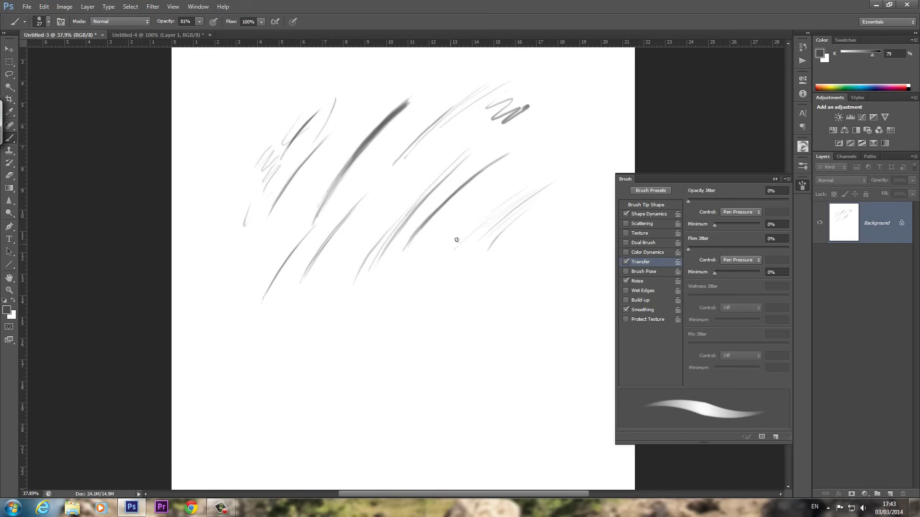
- Enable Texture on the pencil brush, keep the current pattern, and set Scale to 61%
{"action": "left_click", "coordinate": [640, 234]}
{"action": "left_click", "coordinate": [717, 204]}
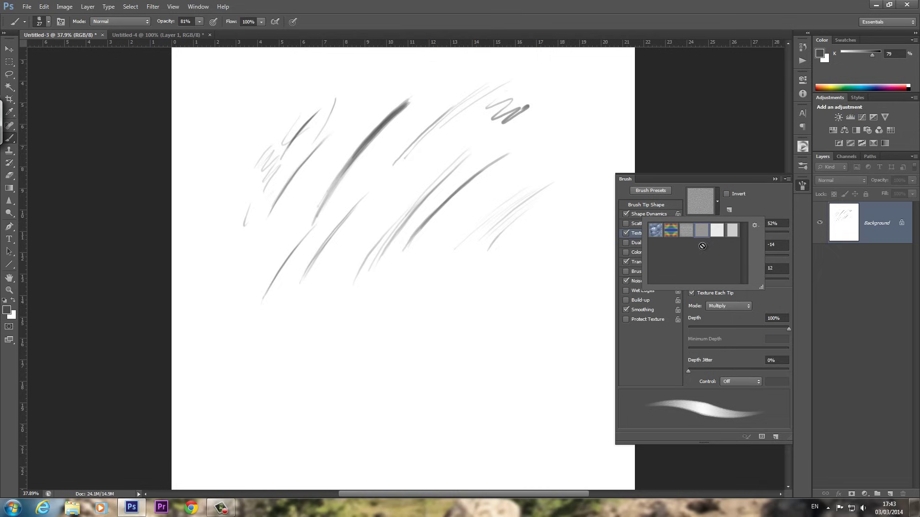
{"action": "left_click", "coordinate": [751, 208]}
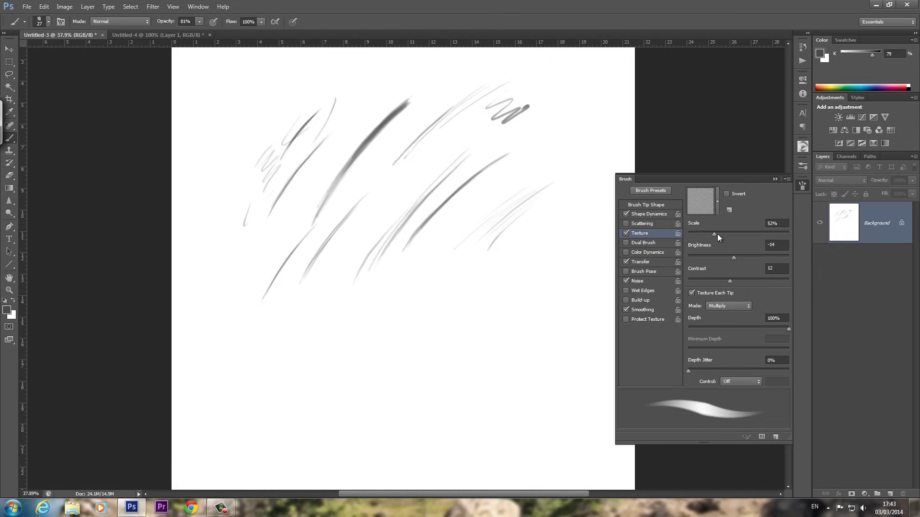
{"action": "left_click_drag", "start_coordinate": [718, 234], "coordinate": [734, 261]}
- Zoom in and paint faint up-right hatching strokes to test the textured brush
{"action": "mouse_move", "coordinate": [395, 333]}
{"action": "left_mouse_down"}
{"action": "mouse_move", "coordinate": [482, 238]}
{"action": "mouse_move", "coordinate": [404, 307]}
{"action": "mouse_move", "coordinate": [387, 299]}
{"action": "mouse_move", "coordinate": [459, 235]}
{"action": "mouse_move", "coordinate": [371, 321]}
{"action": "left_mouse_up"}
{"action": "key", "text": "ctrl+space"}
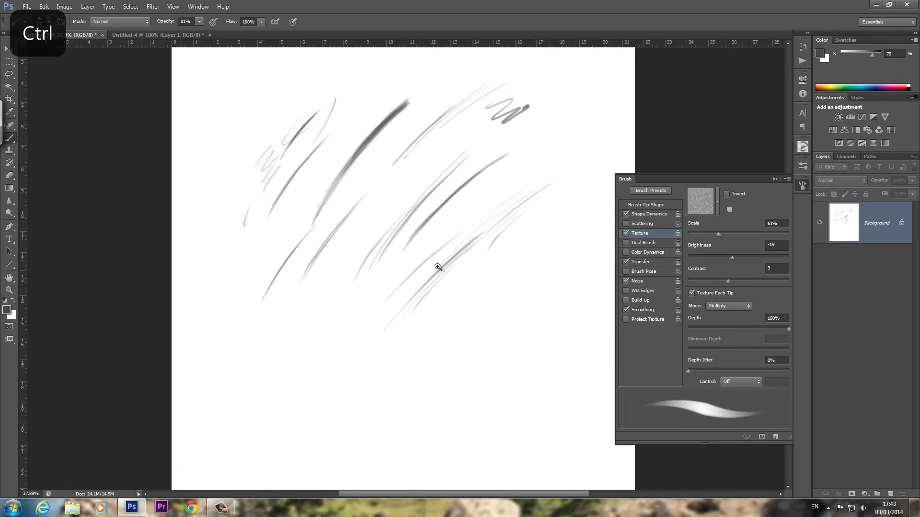
{"action": "left_click_drag", "start_coordinate": [439, 265], "coordinate": [468, 236]}
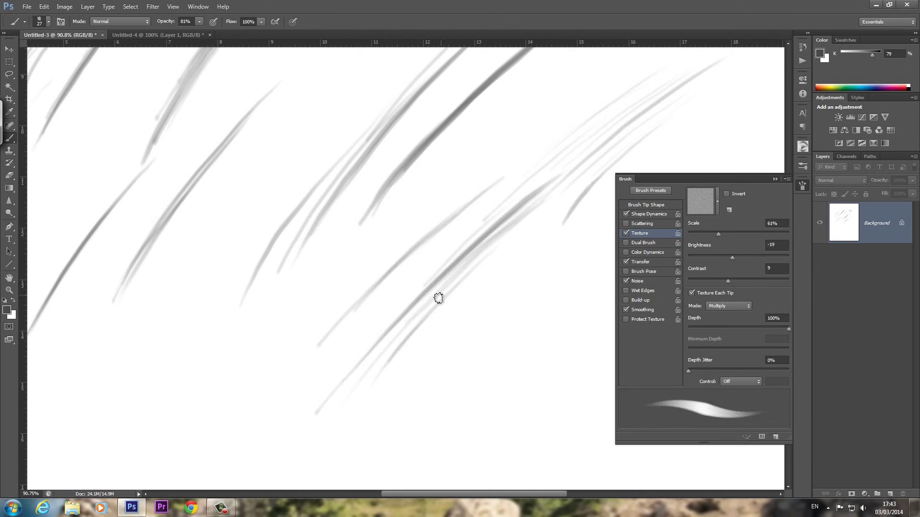
{"action": "left_click_drag", "start_coordinate": [350, 279], "coordinate": [411, 220]}
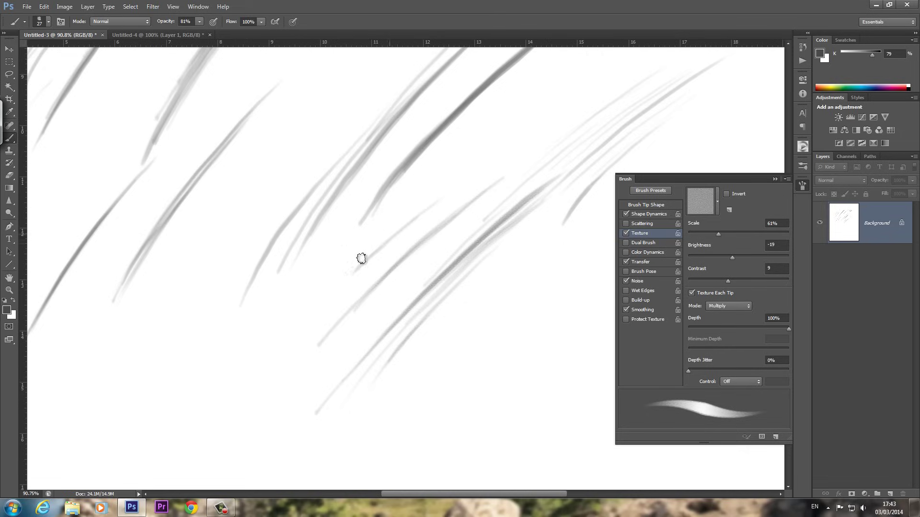
{"action": "left_click_drag", "start_coordinate": [332, 289], "coordinate": [472, 177]}
{"action": "left_click_drag", "start_coordinate": [342, 268], "coordinate": [470, 167]}
{"action": "left_click_drag", "start_coordinate": [420, 201], "coordinate": [493, 151]}
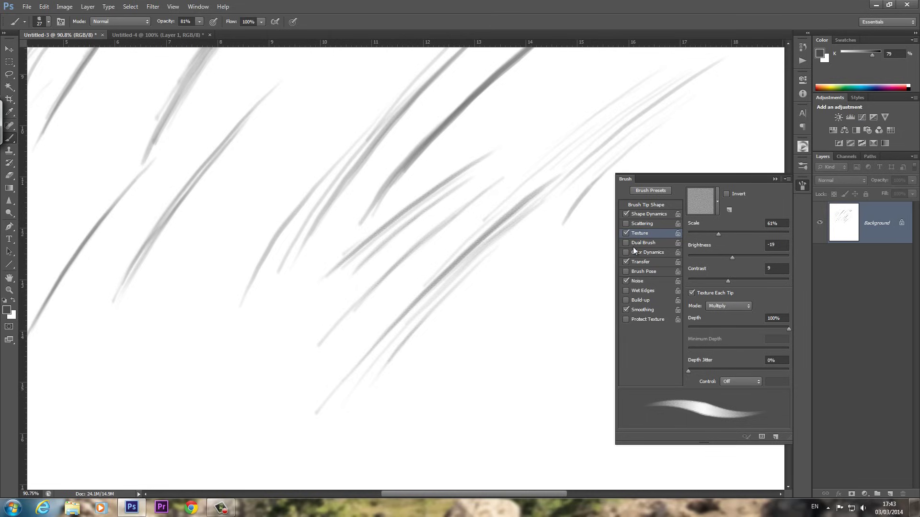
- Zoom out, check the Untitled-4 grey dots image, then return to Untitled-3
{"action": "key", "text": "alt+space"}
{"action": "left_click_drag", "start_coordinate": [515, 265], "coordinate": [499, 273]}
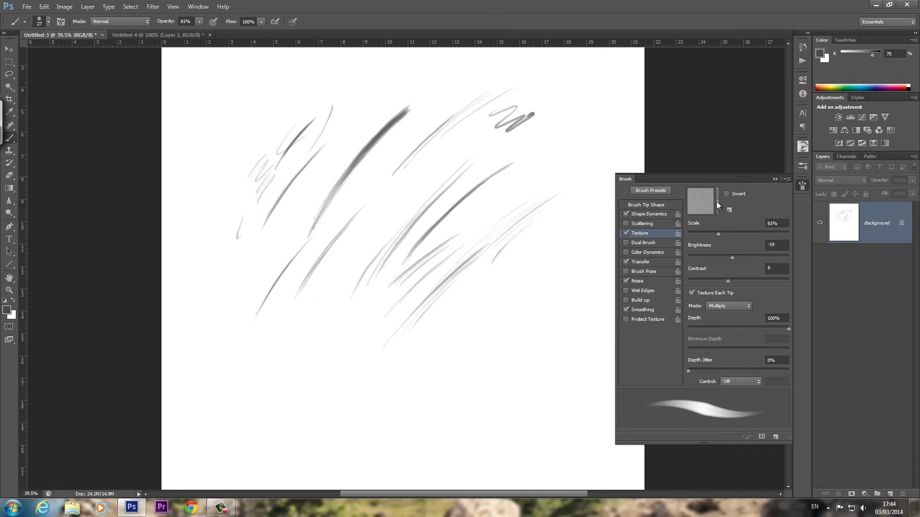
{"action": "left_click", "coordinate": [183, 35]}
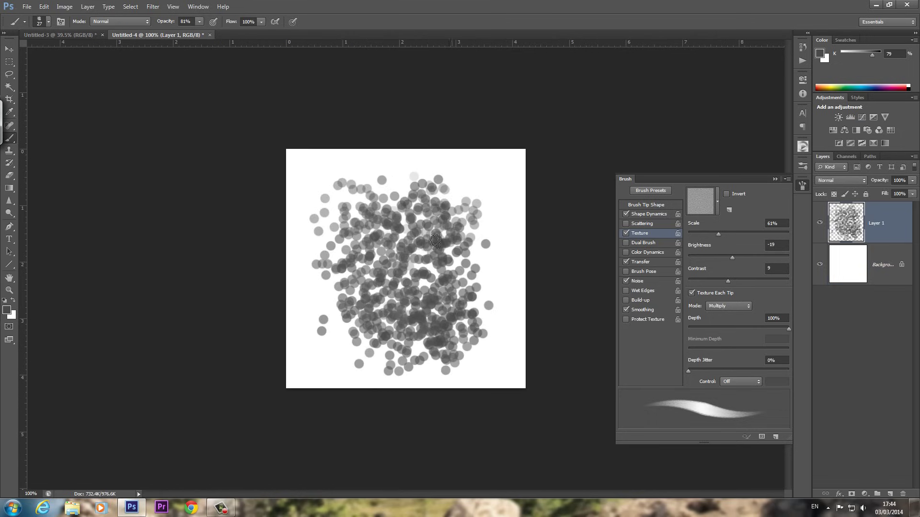
{"action": "left_click", "coordinate": [87, 35]}
- Undo the last change and paint two faint test strokes near the top-right zigzag
{"action": "key", "text": "ctrl+z"}
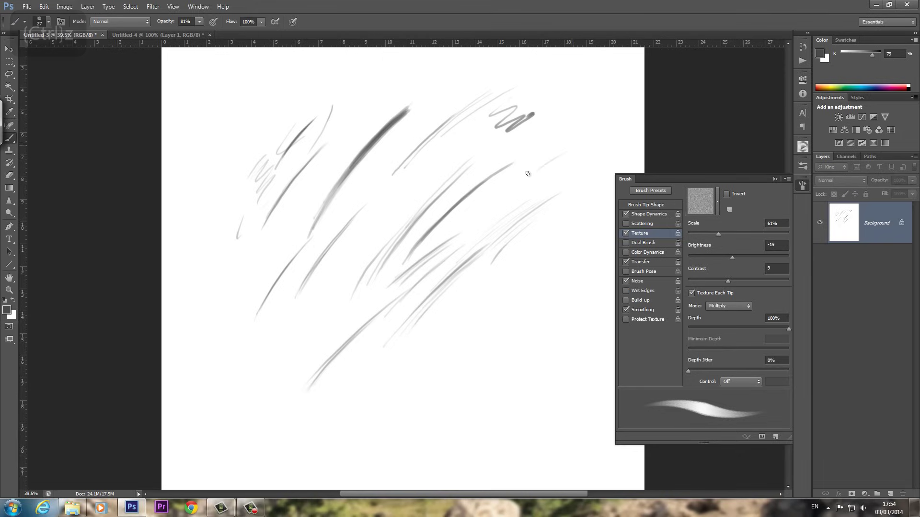
{"action": "mouse_move", "coordinate": [538, 156]}
{"action": "left_mouse_down"}
{"action": "mouse_move", "coordinate": [588, 101]}
{"action": "mouse_move", "coordinate": [504, 187]}
{"action": "mouse_move", "coordinate": [516, 155]}
{"action": "mouse_move", "coordinate": [594, 104]}
{"action": "left_mouse_up"}
{"action": "left_click_drag", "start_coordinate": [511, 139], "coordinate": [559, 119]}
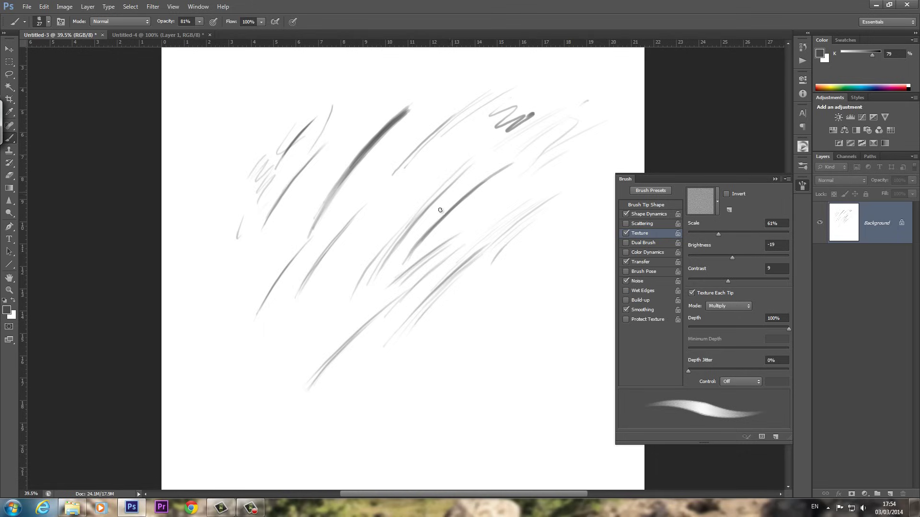
- Save the current brush as a new 27 px preset named 'finished pencil brush'
{"action": "right_click", "coordinate": [389, 194]}
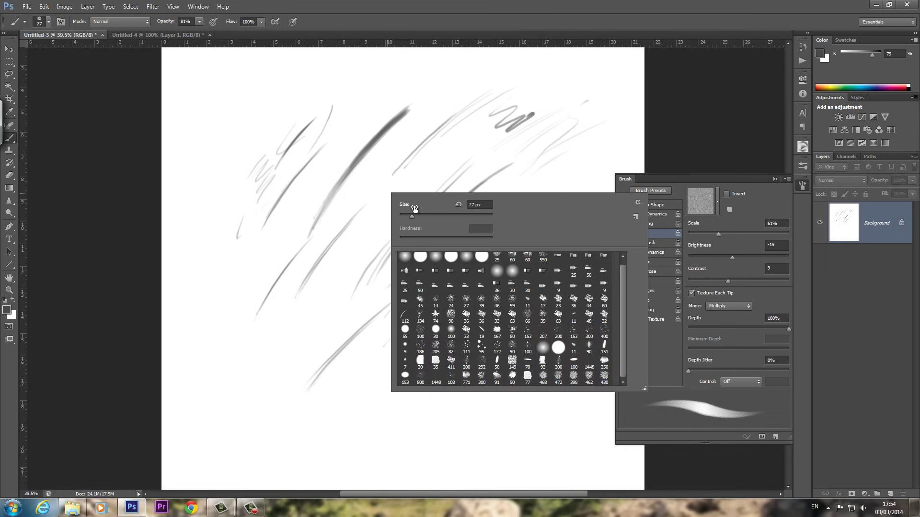
{"action": "left_click", "coordinate": [635, 217]}
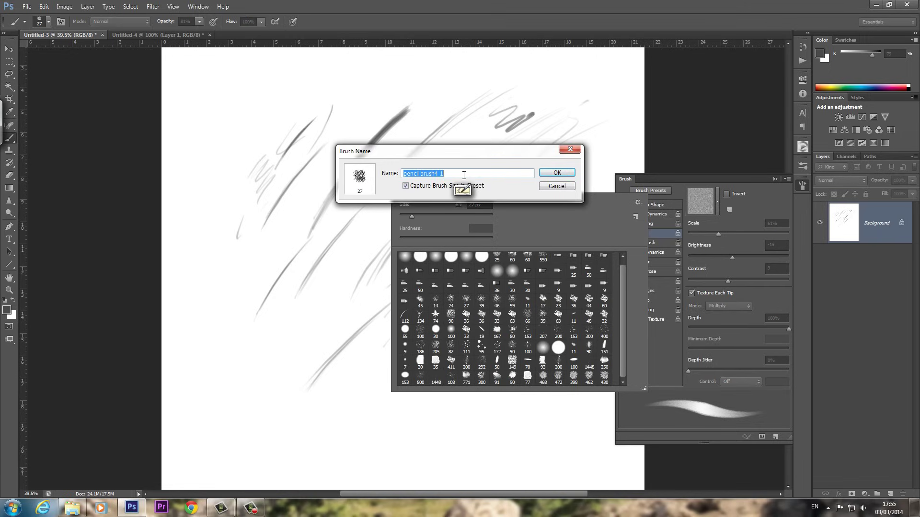
{"action": "type", "text": "fn"}
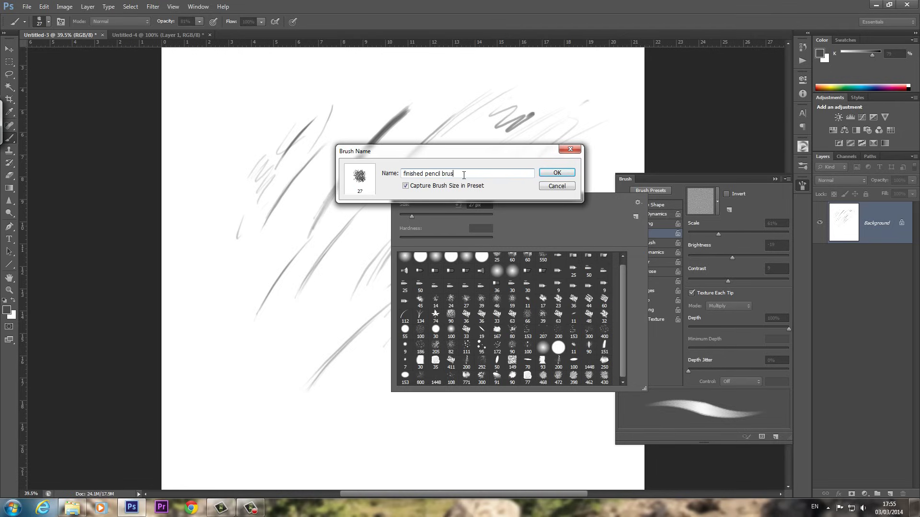
{"action": "left_click", "coordinate": [557, 172]}
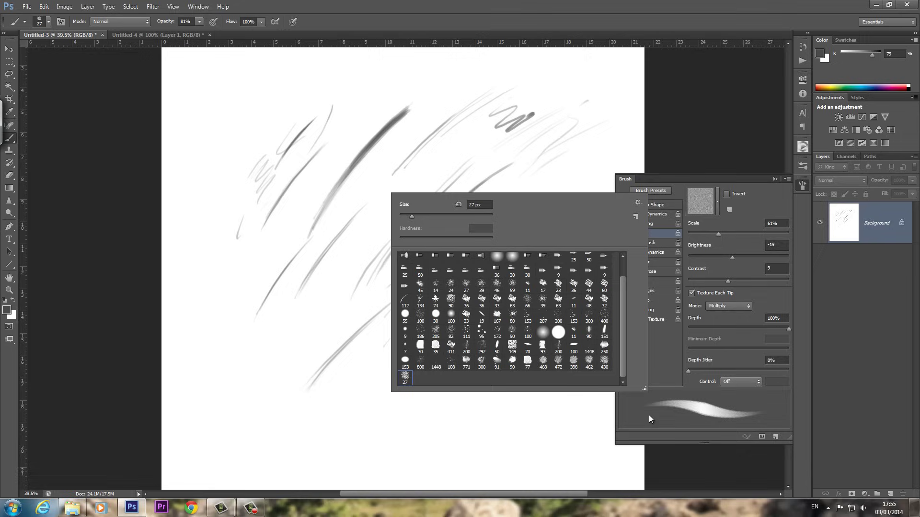
- Select the new 27 px 'finished pencil brush' preset and draw a small test smiley
{"action": "left_click", "coordinate": [604, 368]}
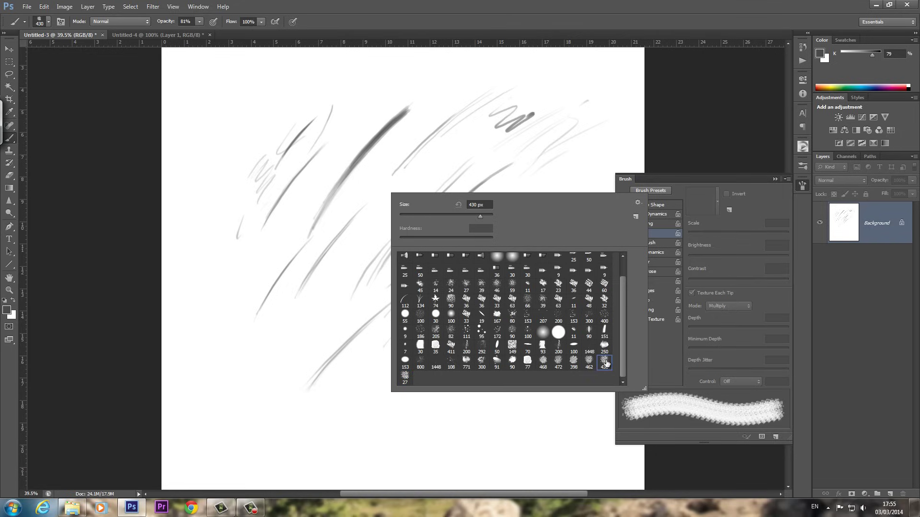
{"action": "left_click", "coordinate": [407, 382]}
{"action": "left_click", "coordinate": [307, 338]}
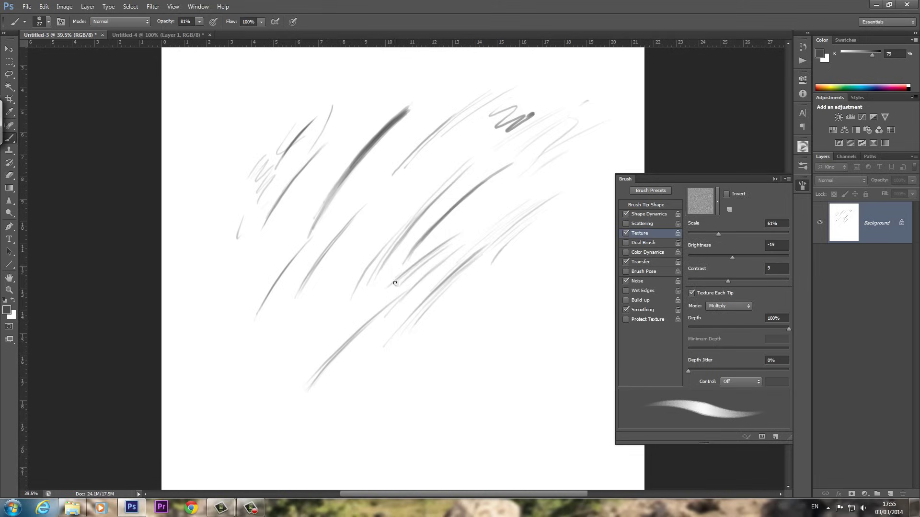
{"action": "left_click_drag", "start_coordinate": [452, 307], "coordinate": [474, 300]}
{"action": "left_click_drag", "start_coordinate": [453, 287], "coordinate": [465, 297]}
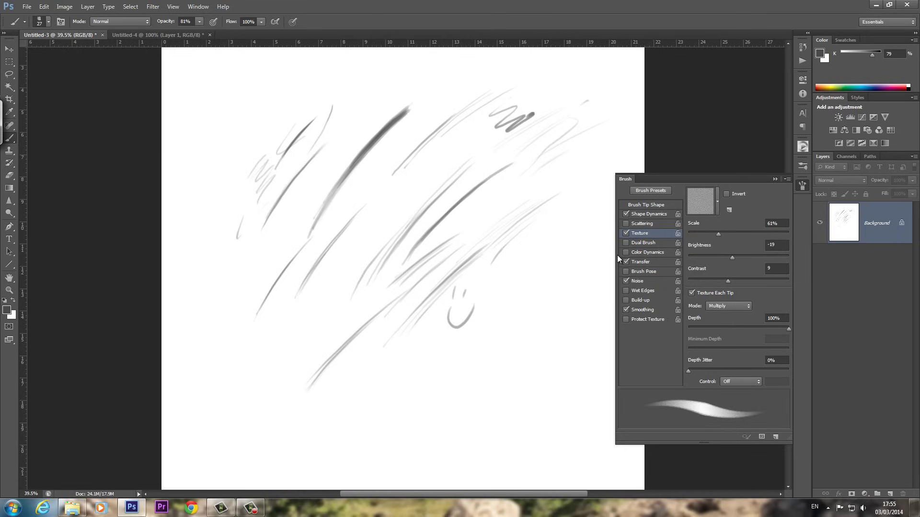